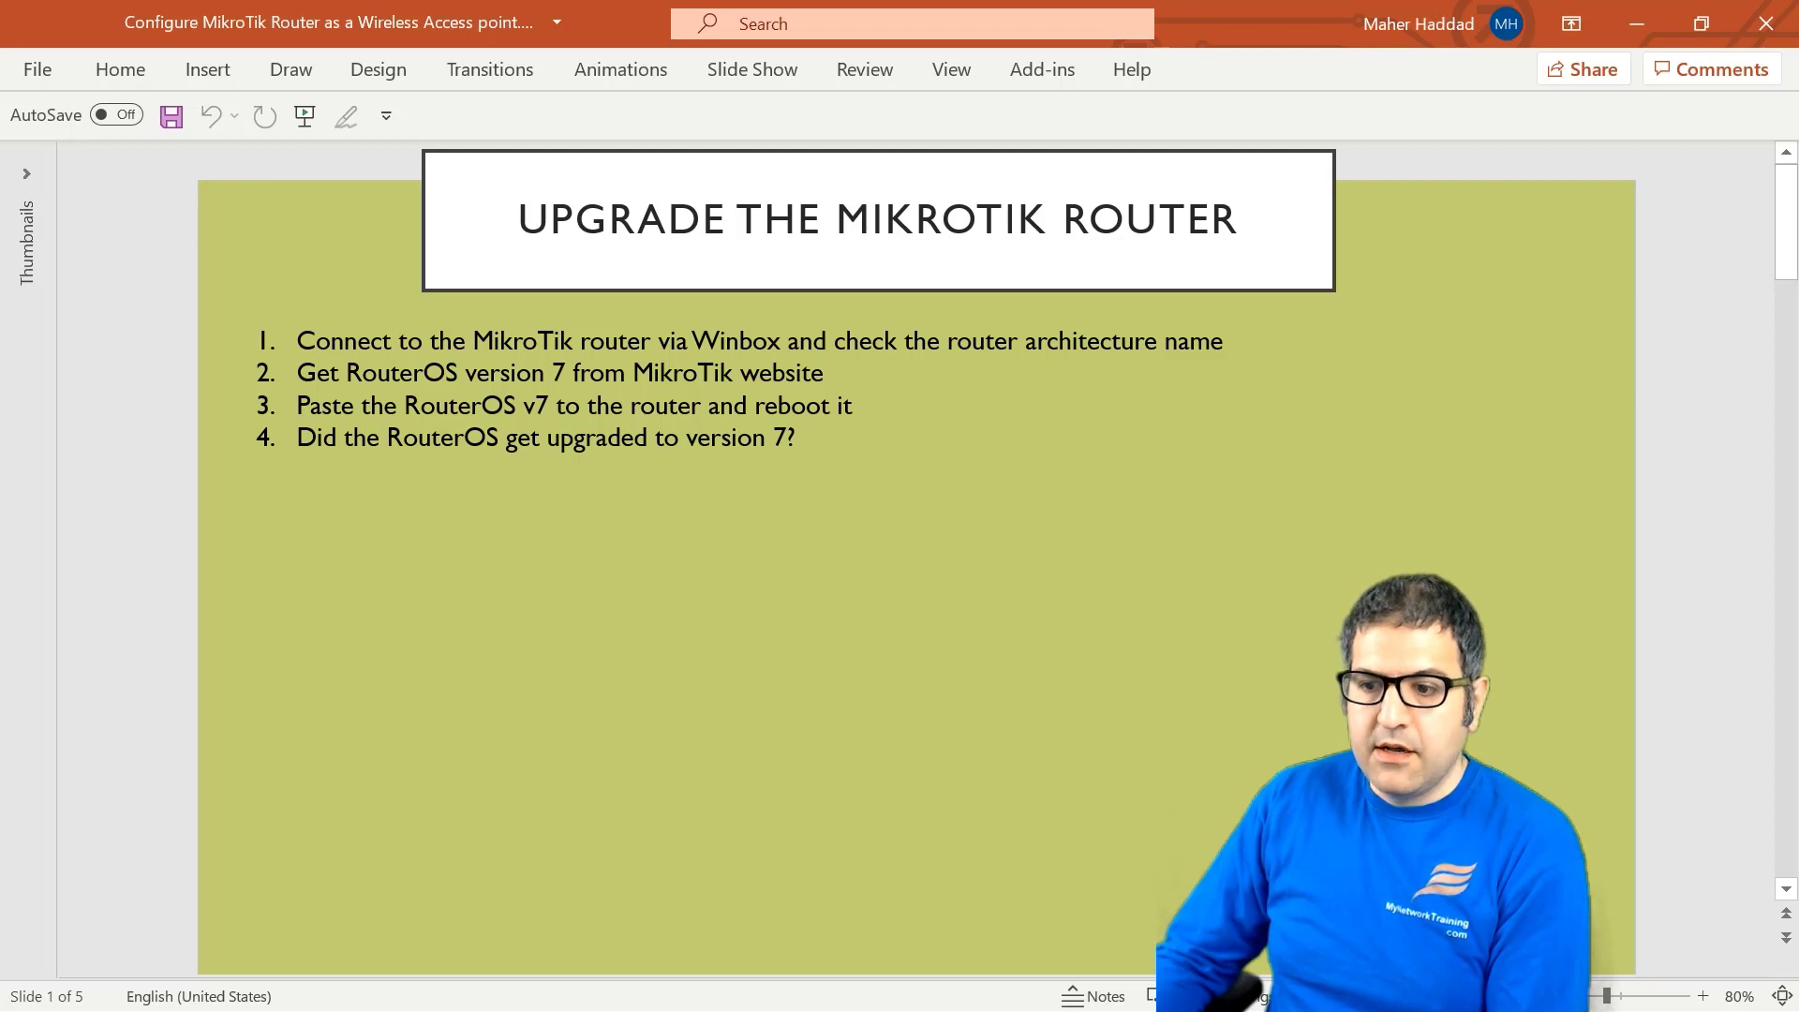
- Switch from the PowerPoint upgrade slide to the mikrotik.com/download page in Chrome
{"action": "key", "text": "alt+Tab"}
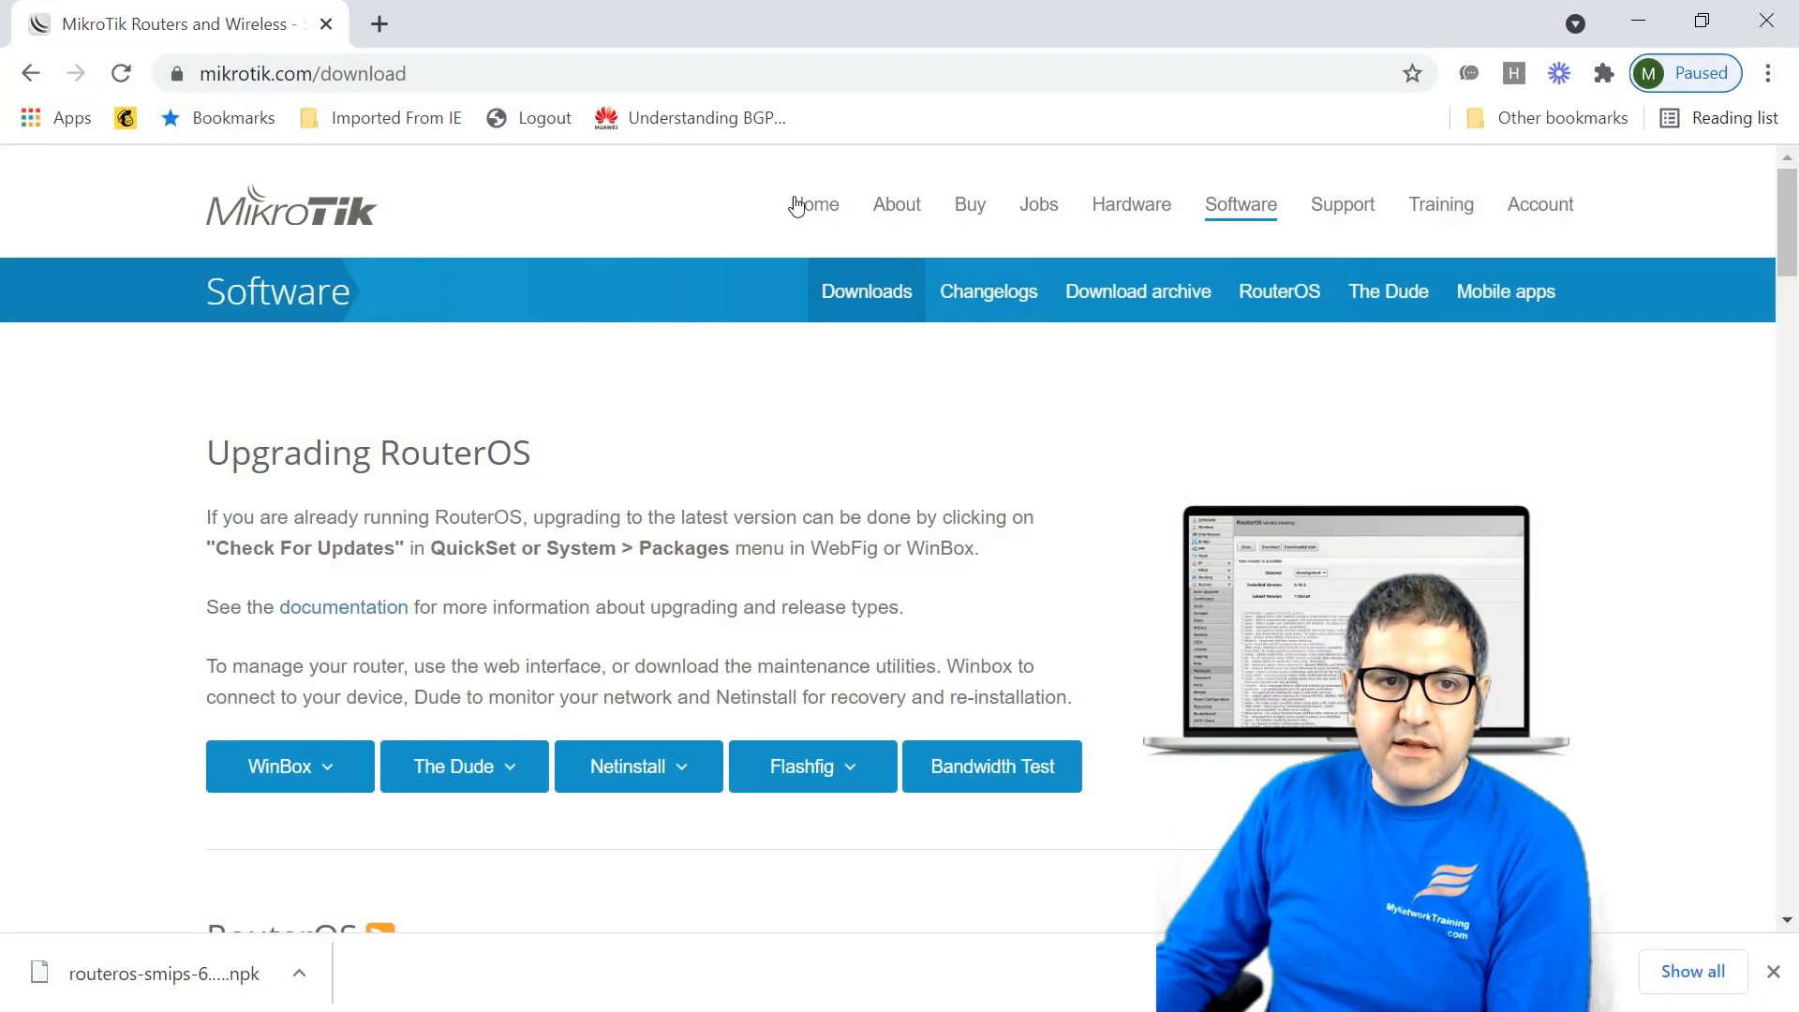
- Go to MikroTik's Software page and expand the WinBox 3.28 64-bit and 32-bit download list
{"action": "left_click", "coordinate": [796, 205]}
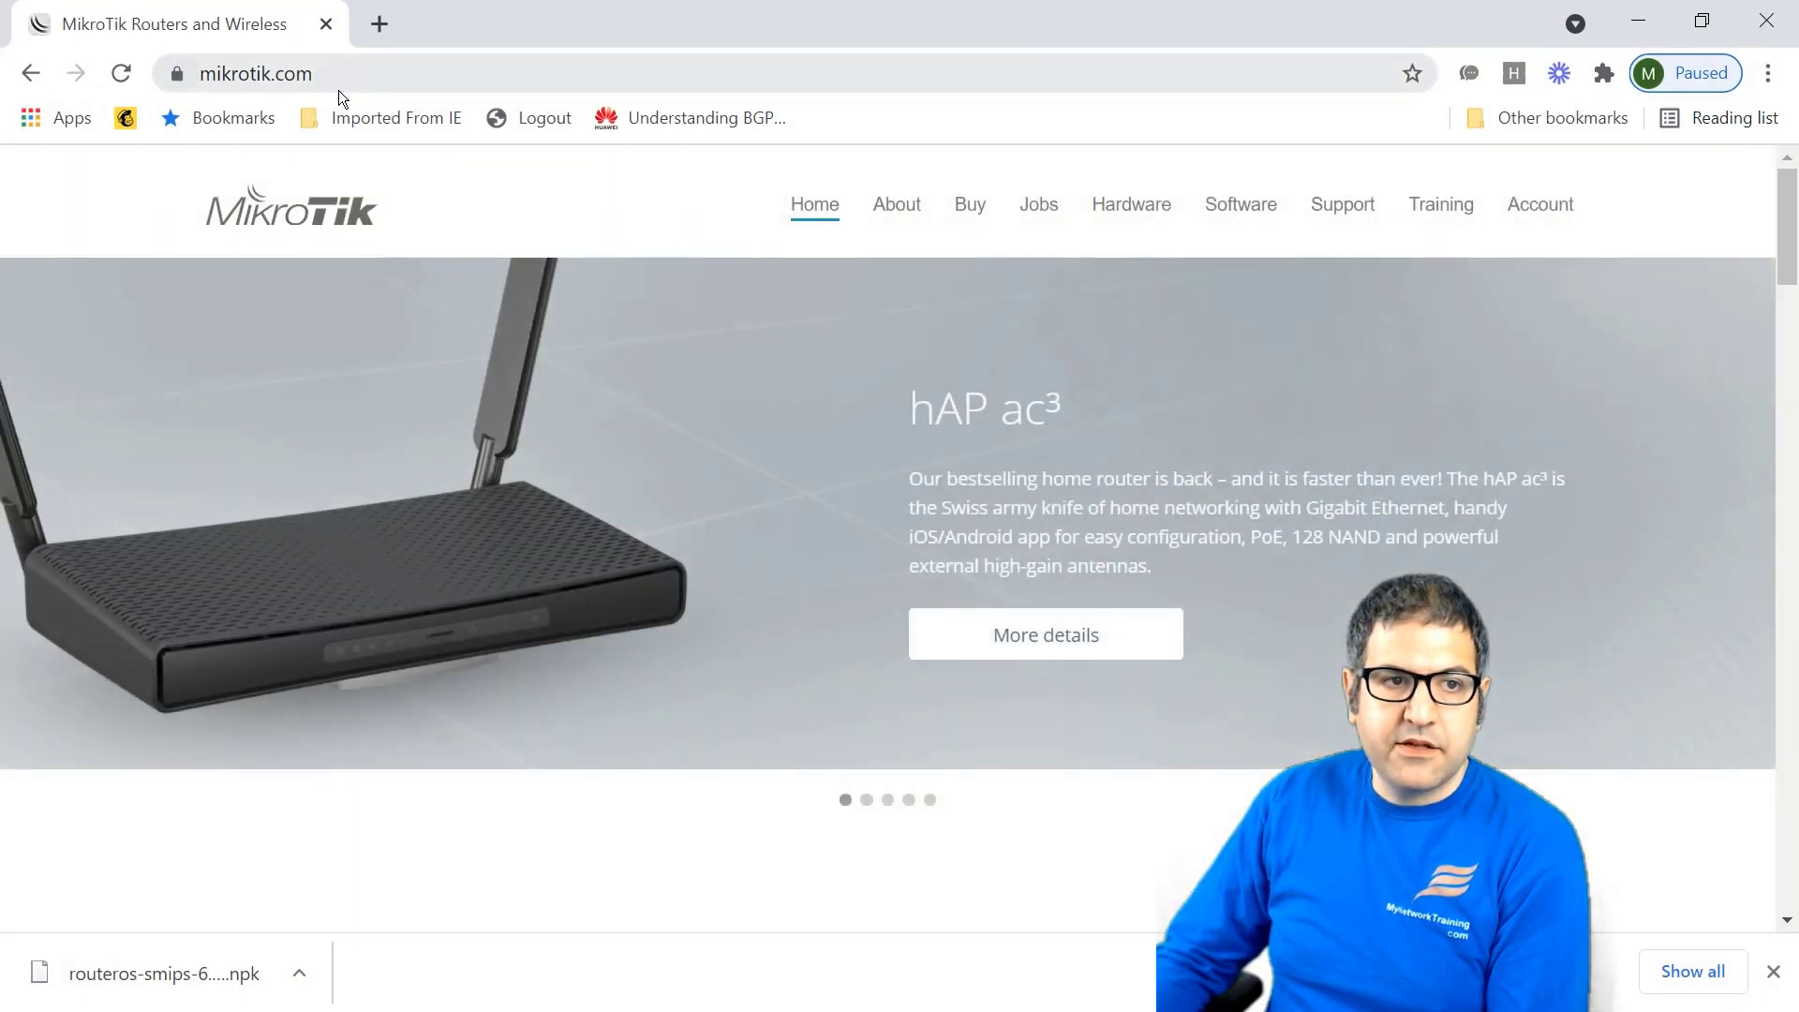
{"action": "left_click", "coordinate": [1256, 218]}
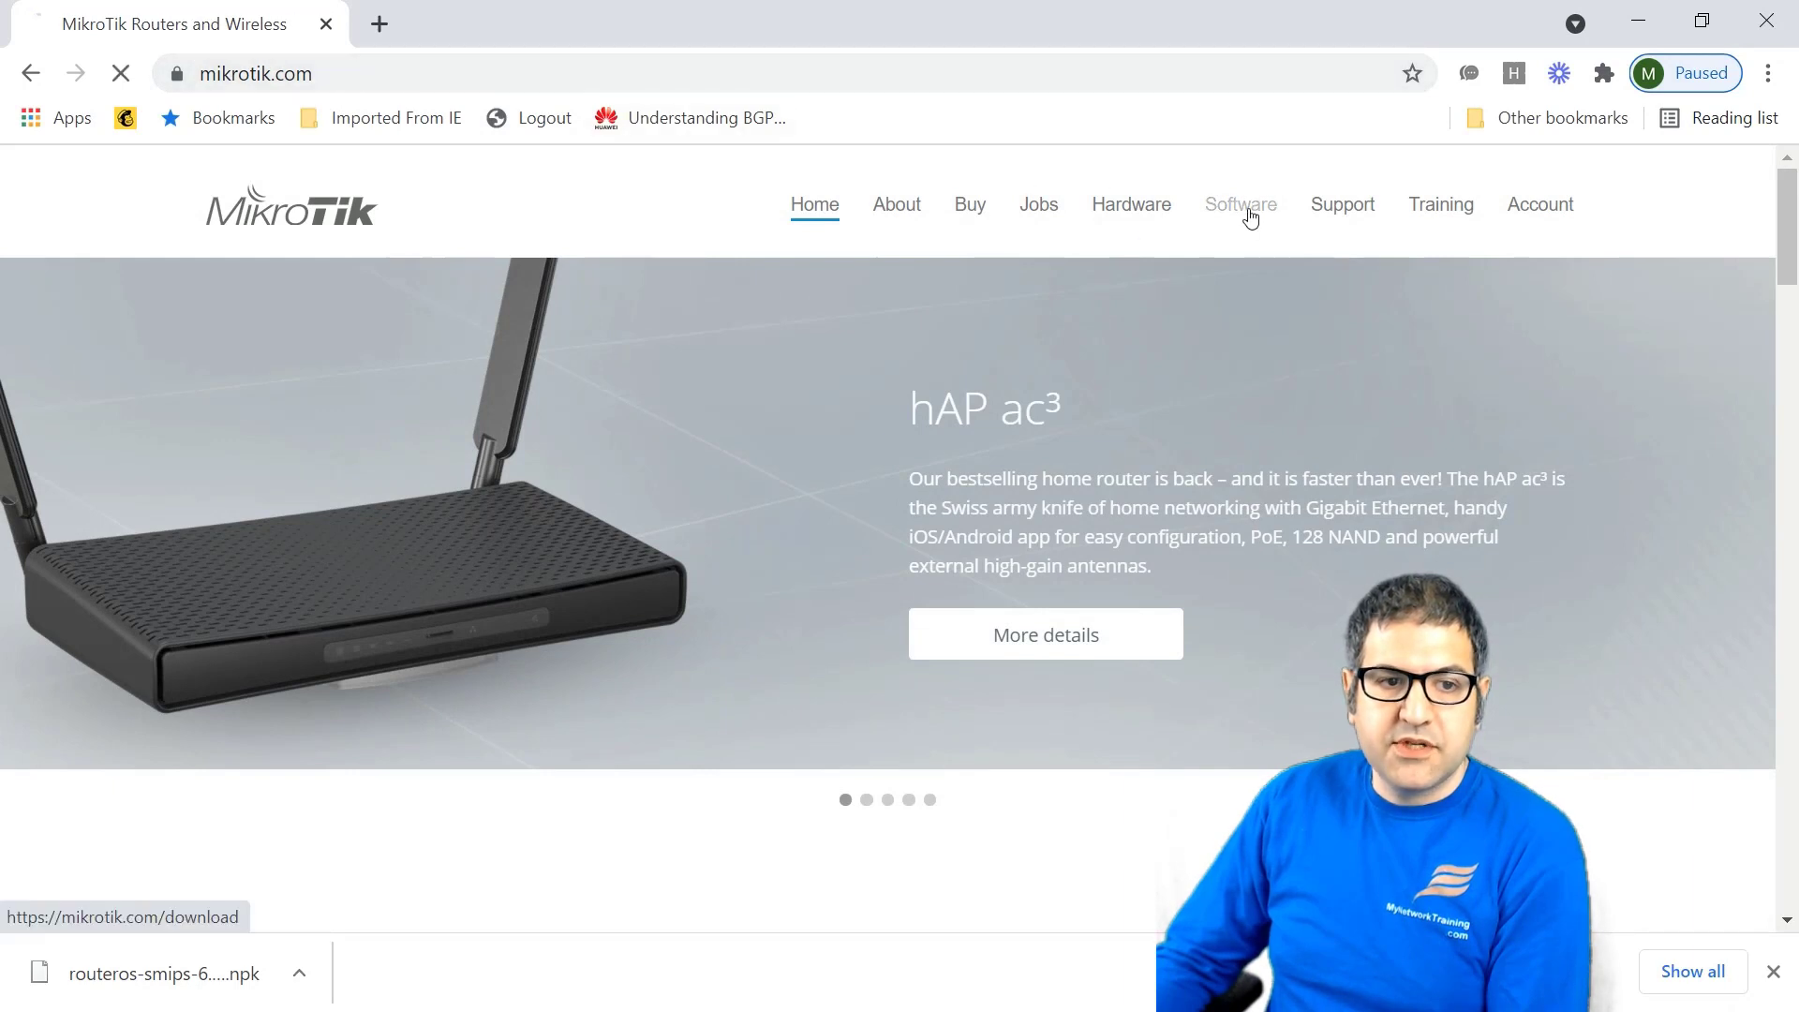
{"action": "scroll", "coordinate": [618, 492], "scroll_direction": "down", "scroll_amount": 2}
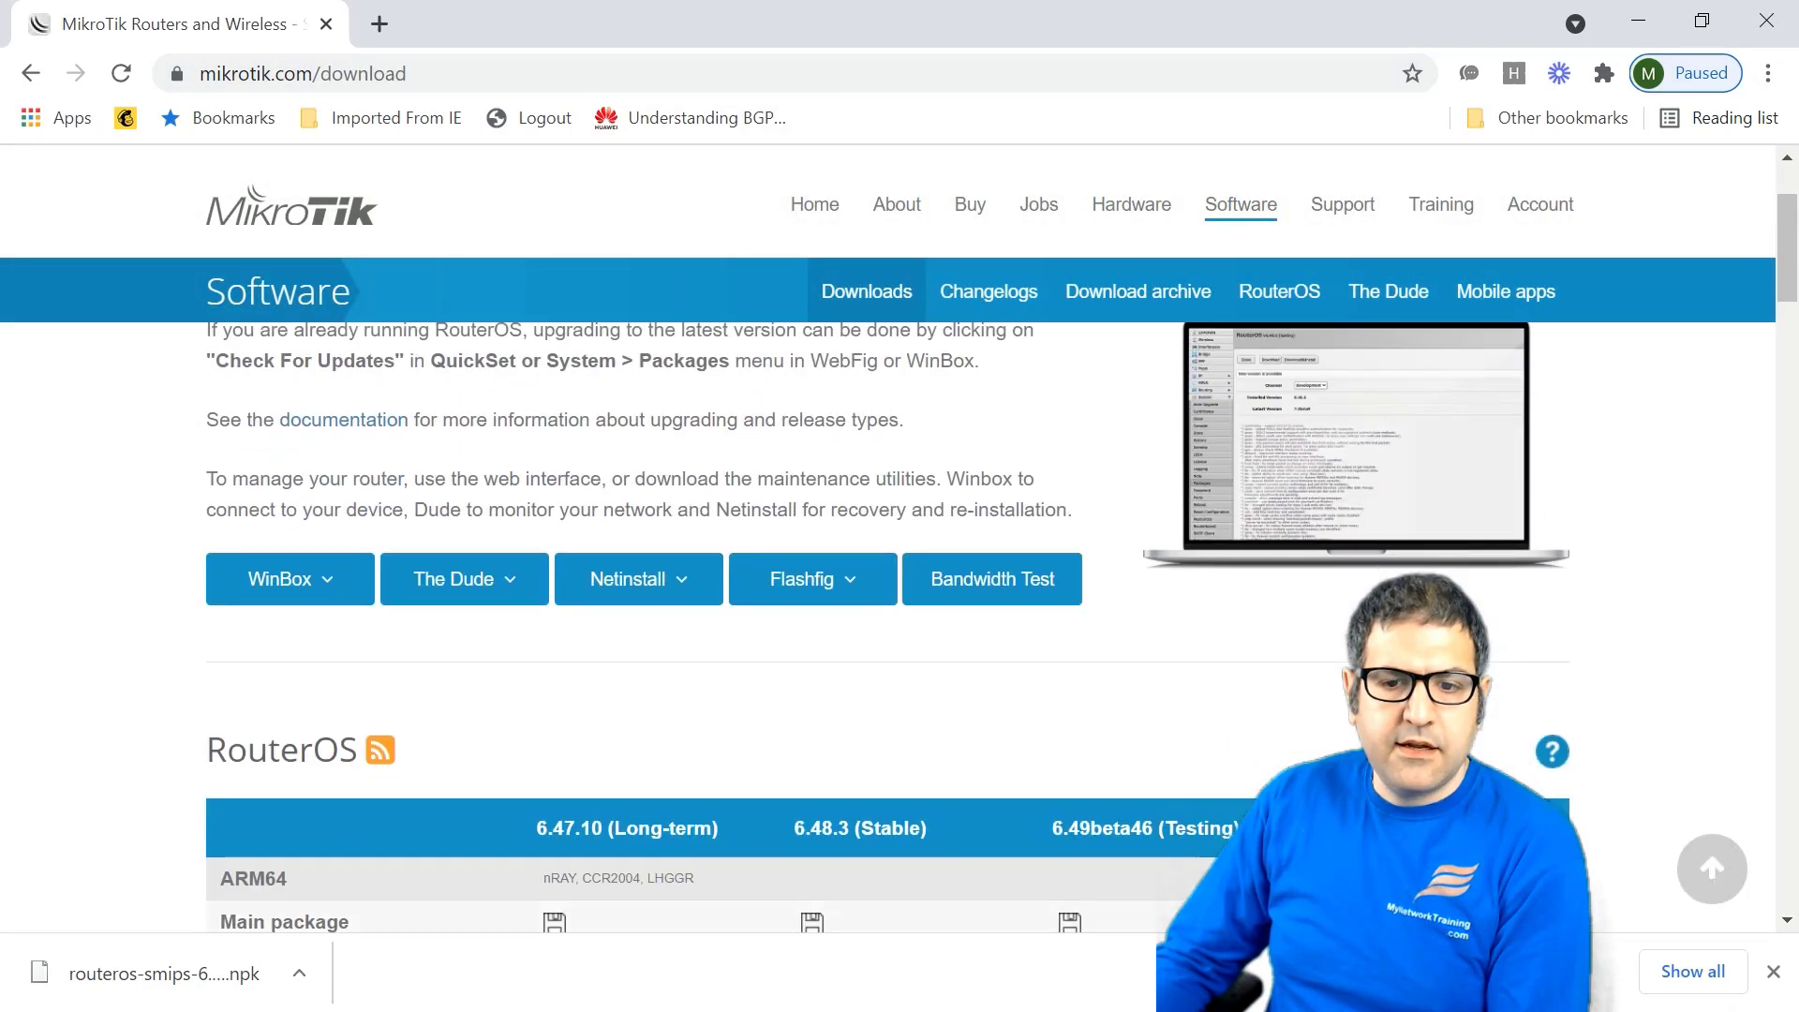
{"action": "left_click", "coordinate": [332, 580]}
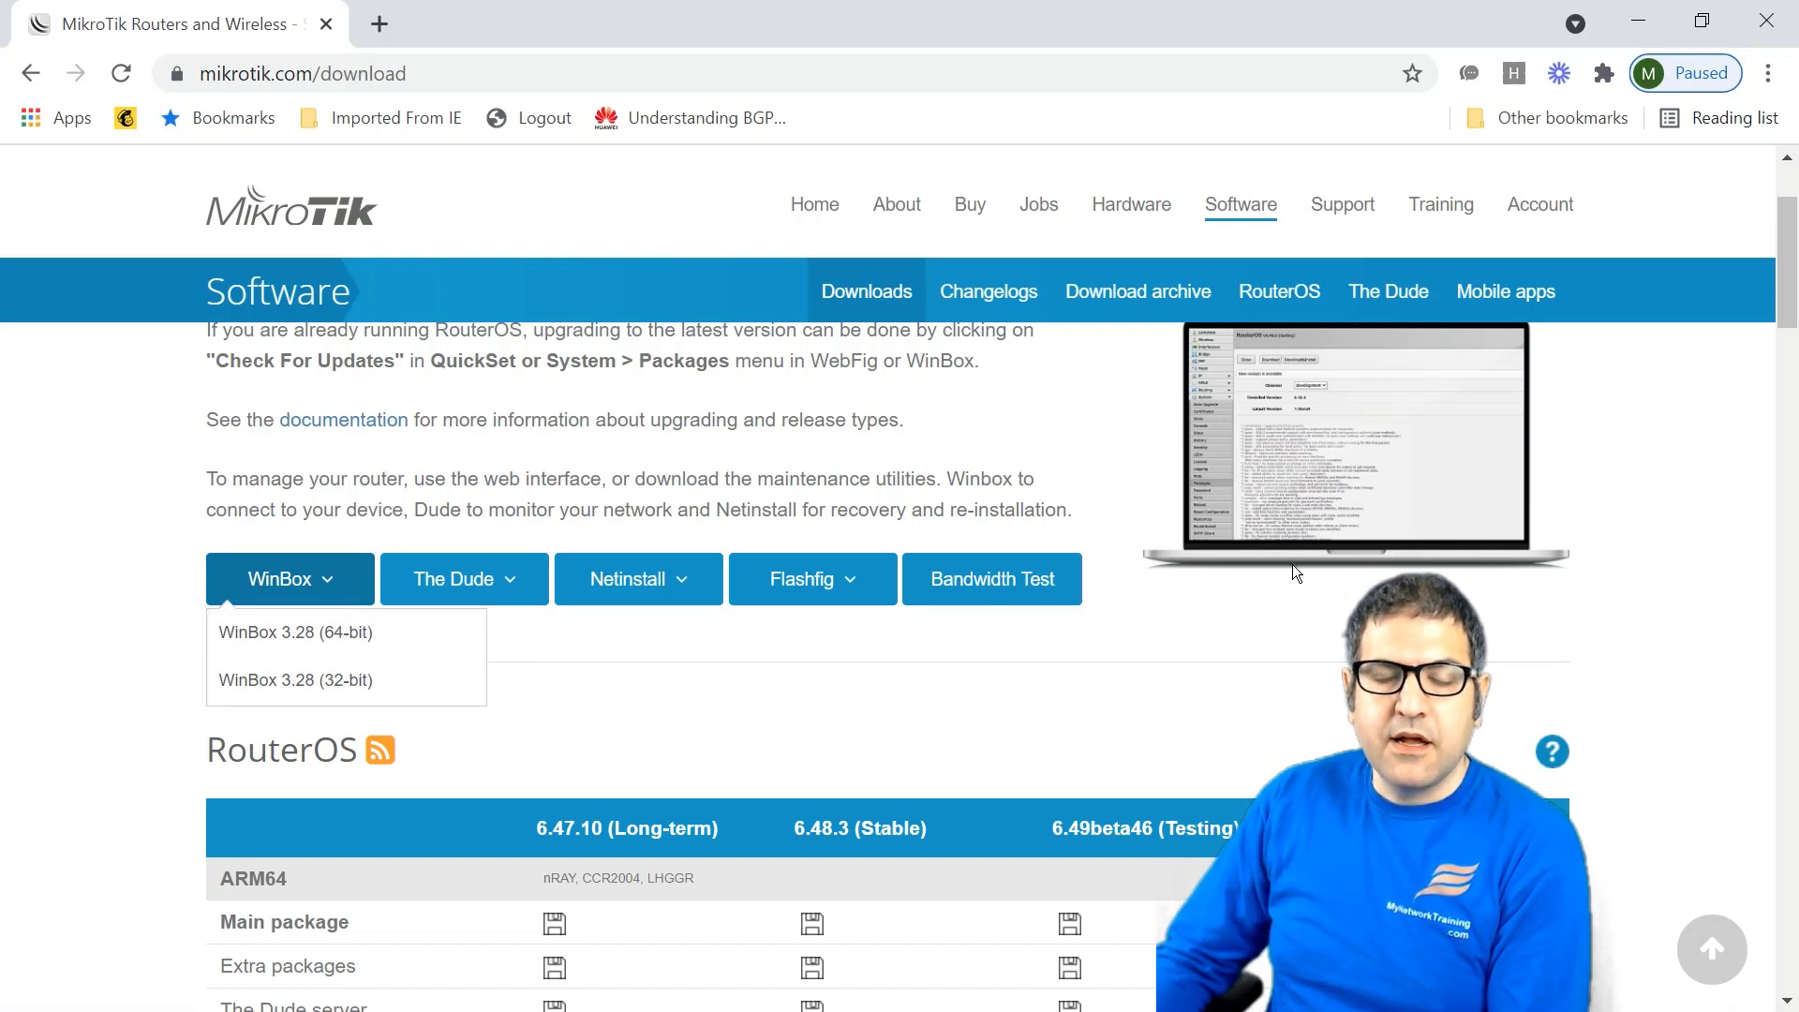
- Minimize Chrome, PowerPoint and the older WinBox to reach the desktop
{"action": "left_click", "coordinate": [1646, 23]}
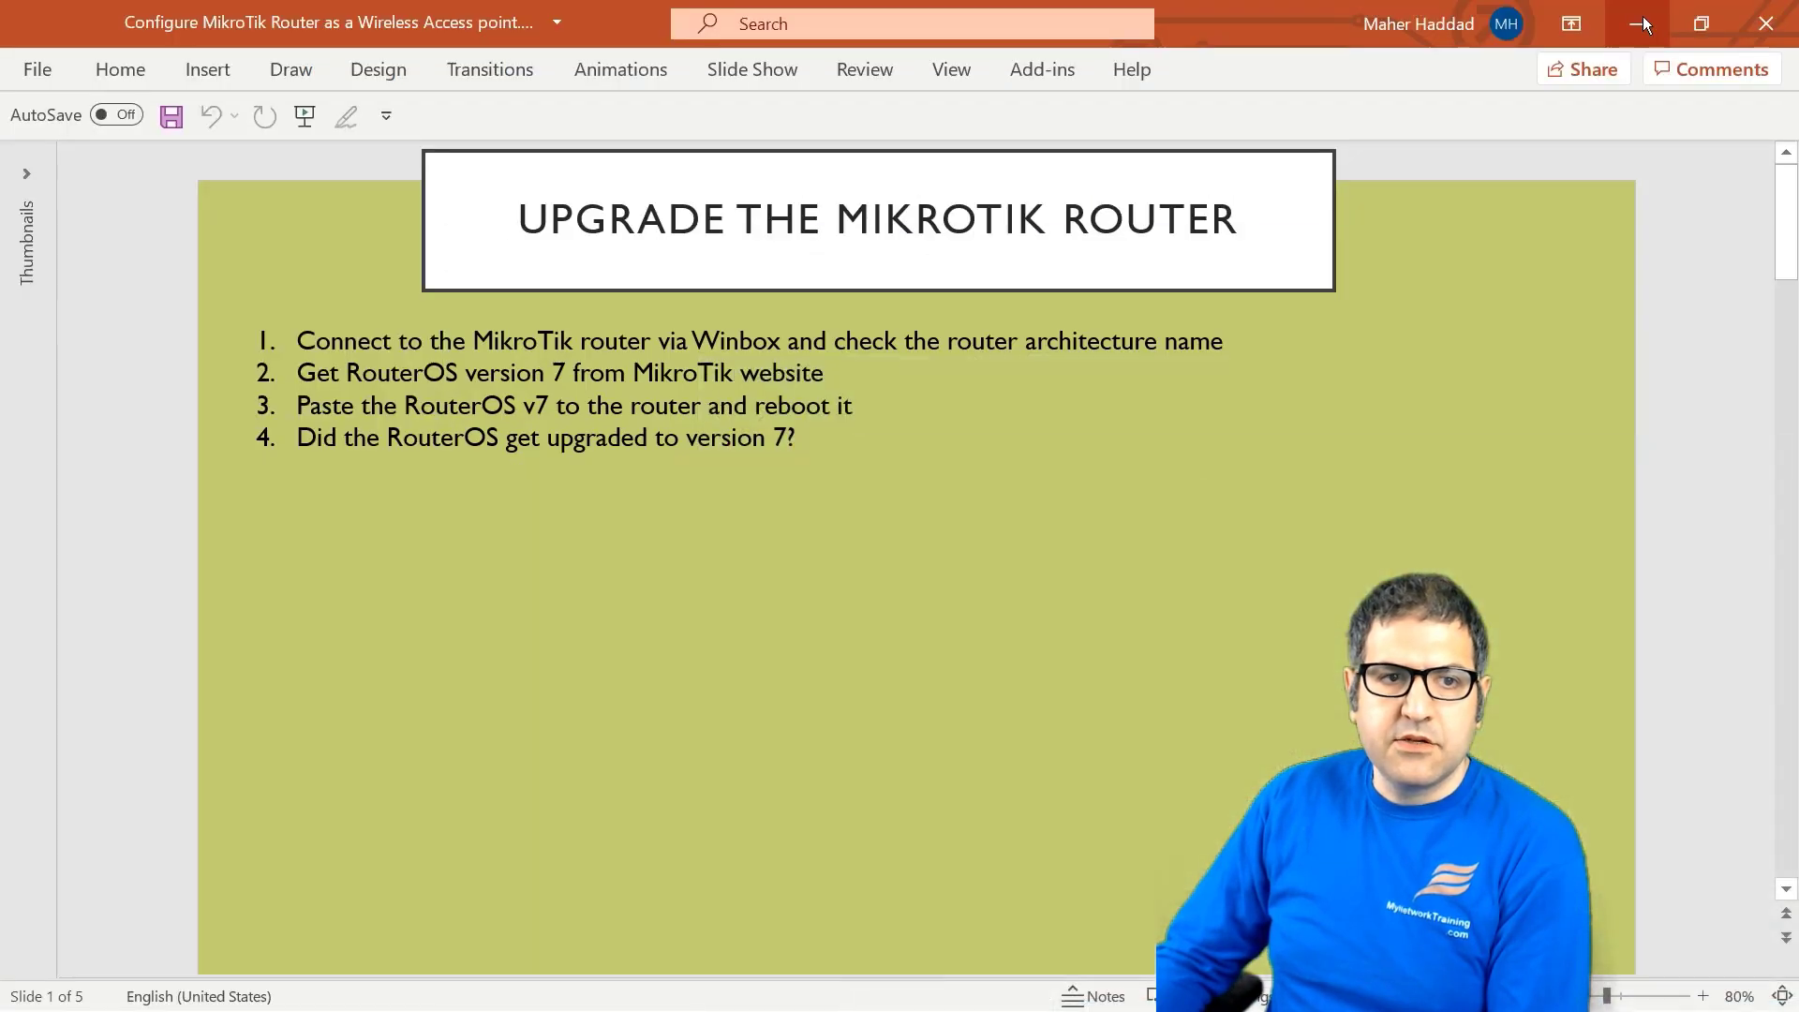
{"action": "left_click", "coordinate": [1646, 24]}
{"action": "left_click", "coordinate": [1644, 15]}
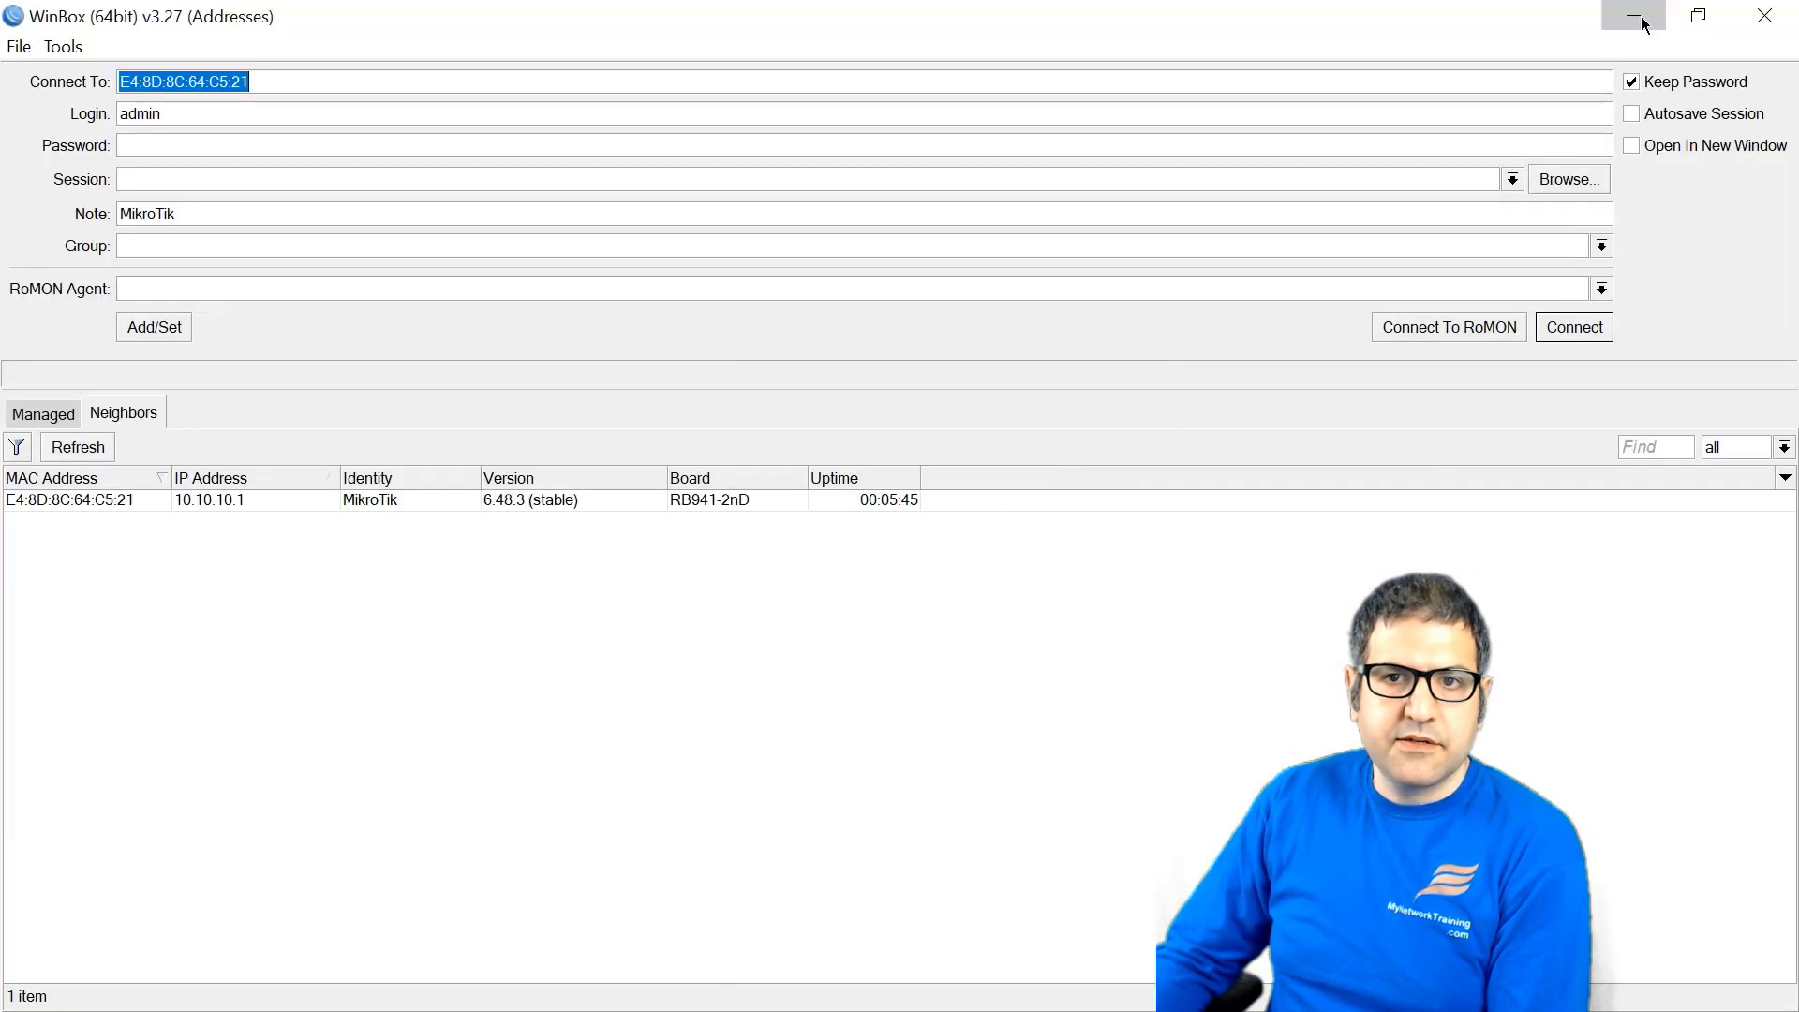
{"action": "left_click", "coordinate": [1715, 15]}
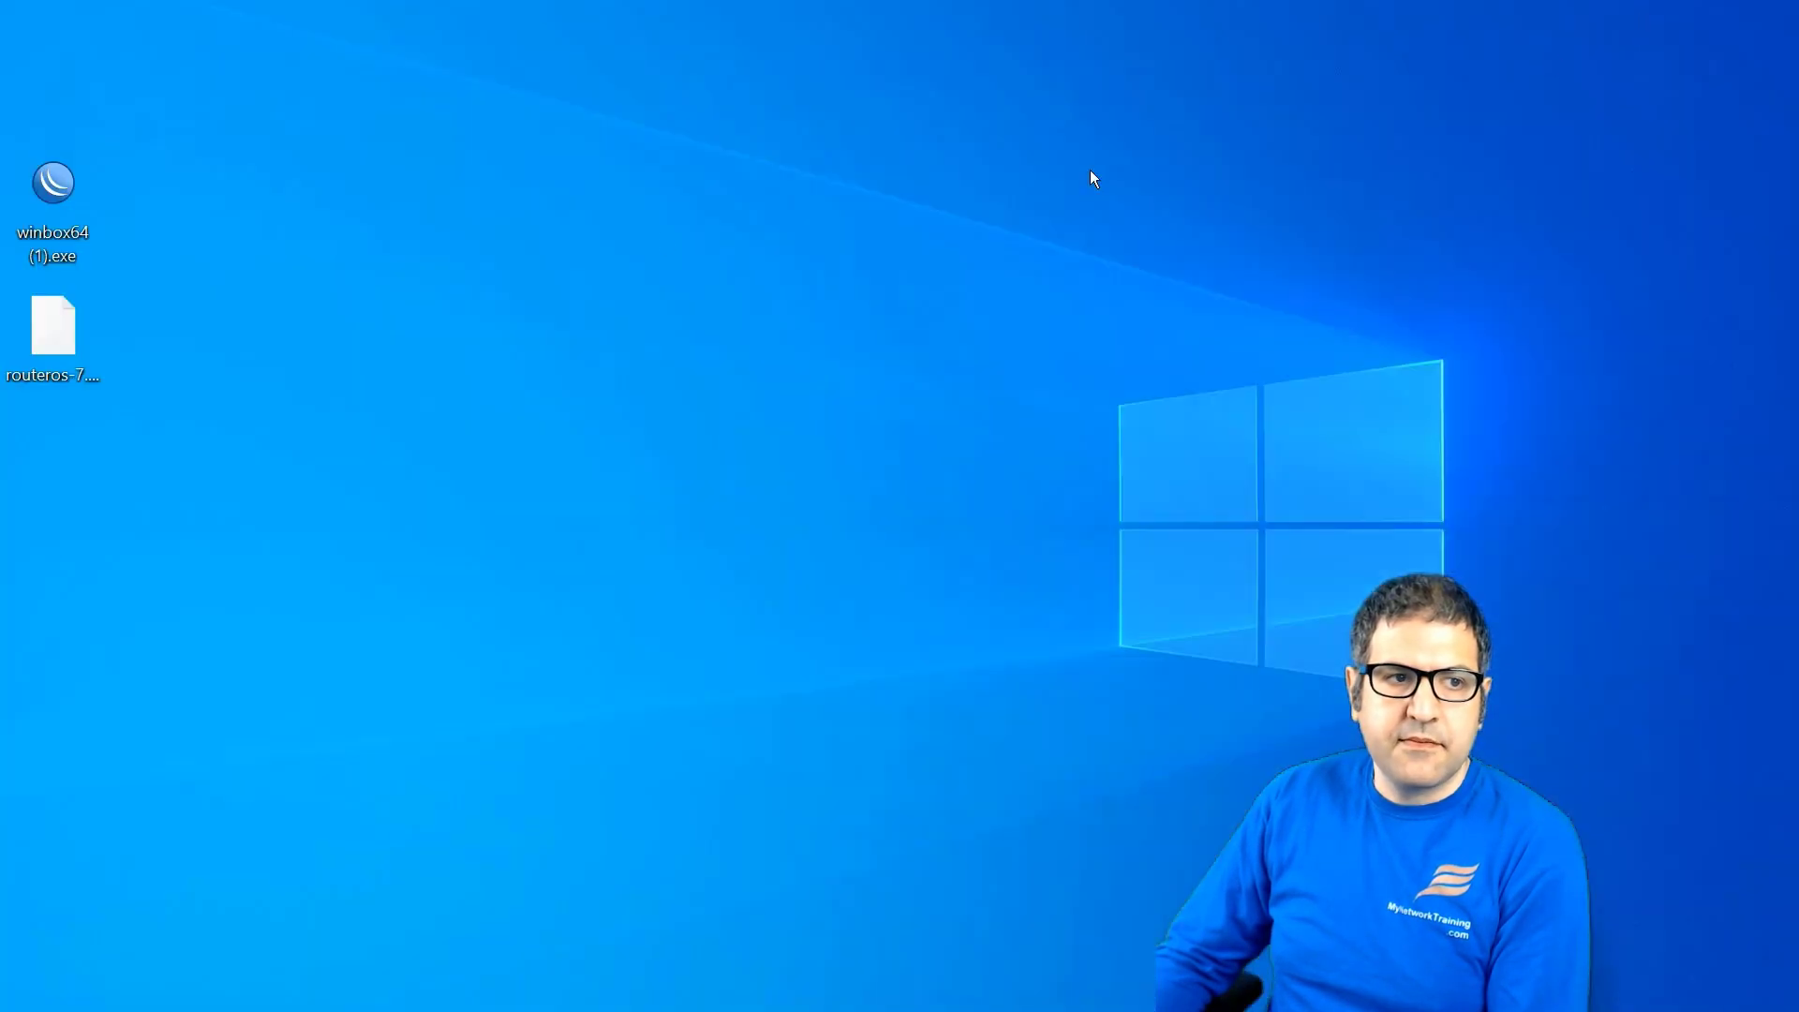
- Launch winbox64 and connect to the neighbouring router at 10.10.10.1
{"action": "double_click", "coordinate": [47, 202]}
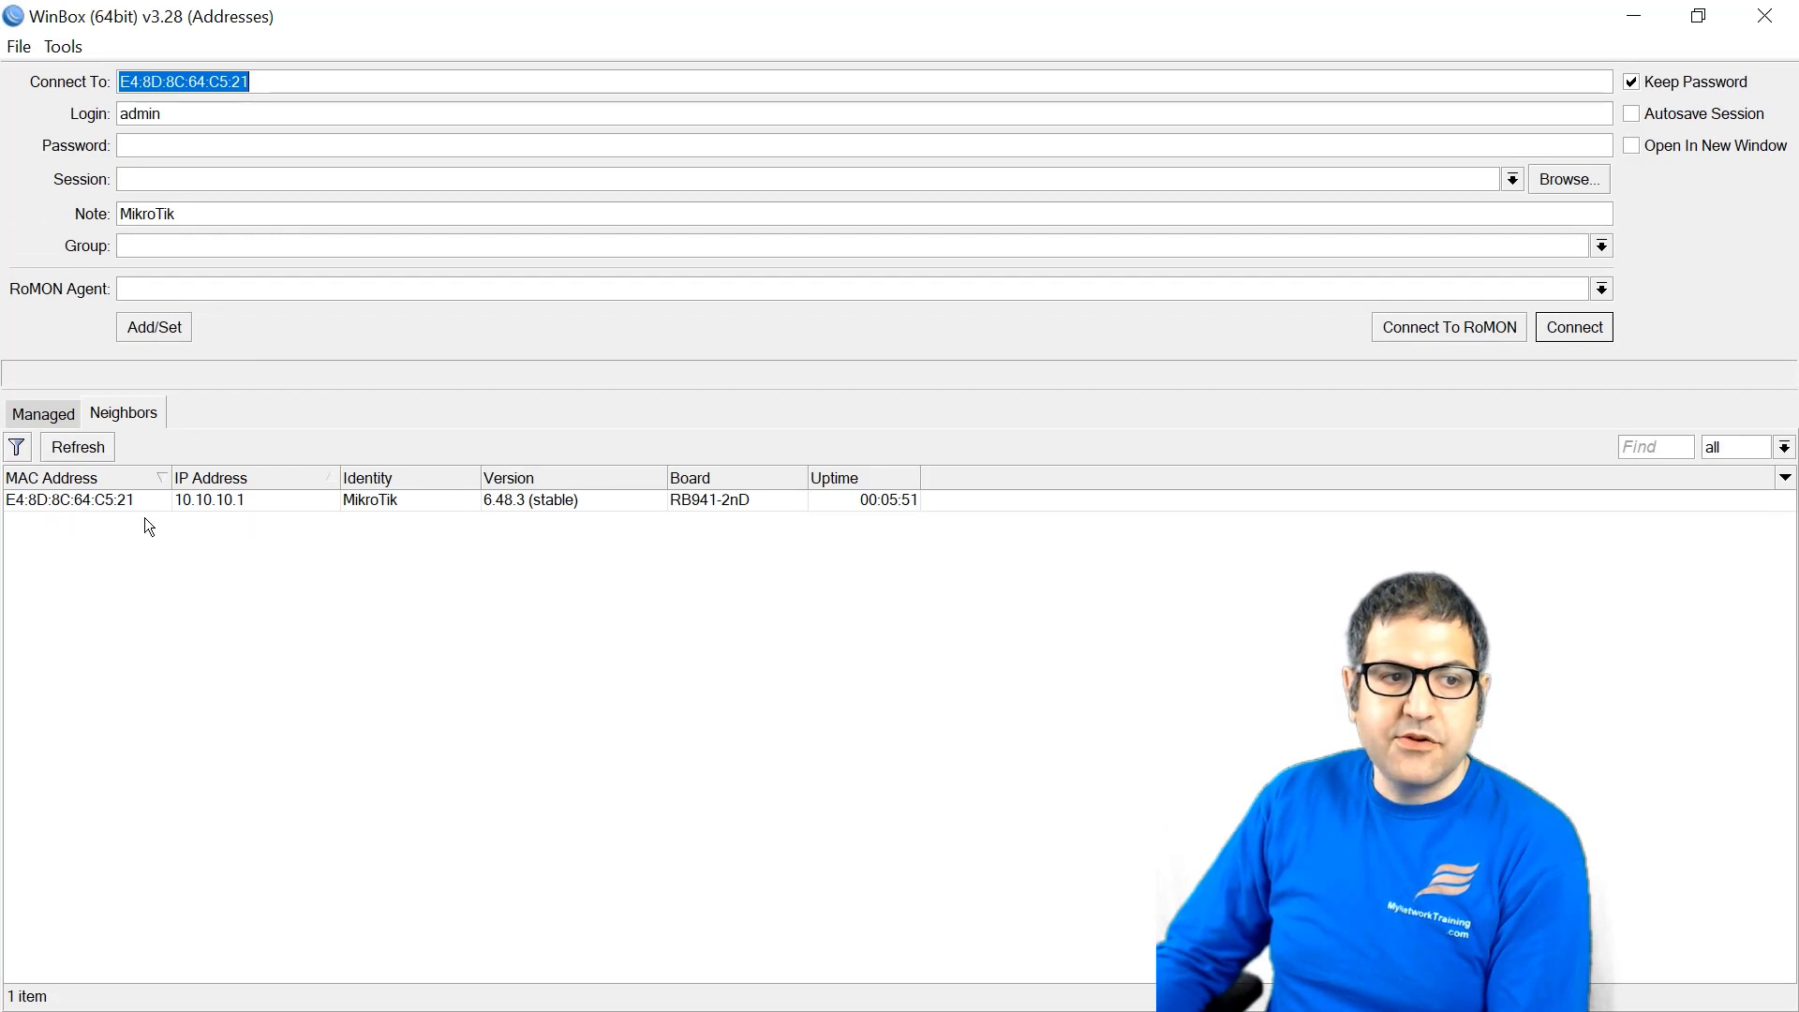
{"action": "left_click", "coordinate": [110, 504]}
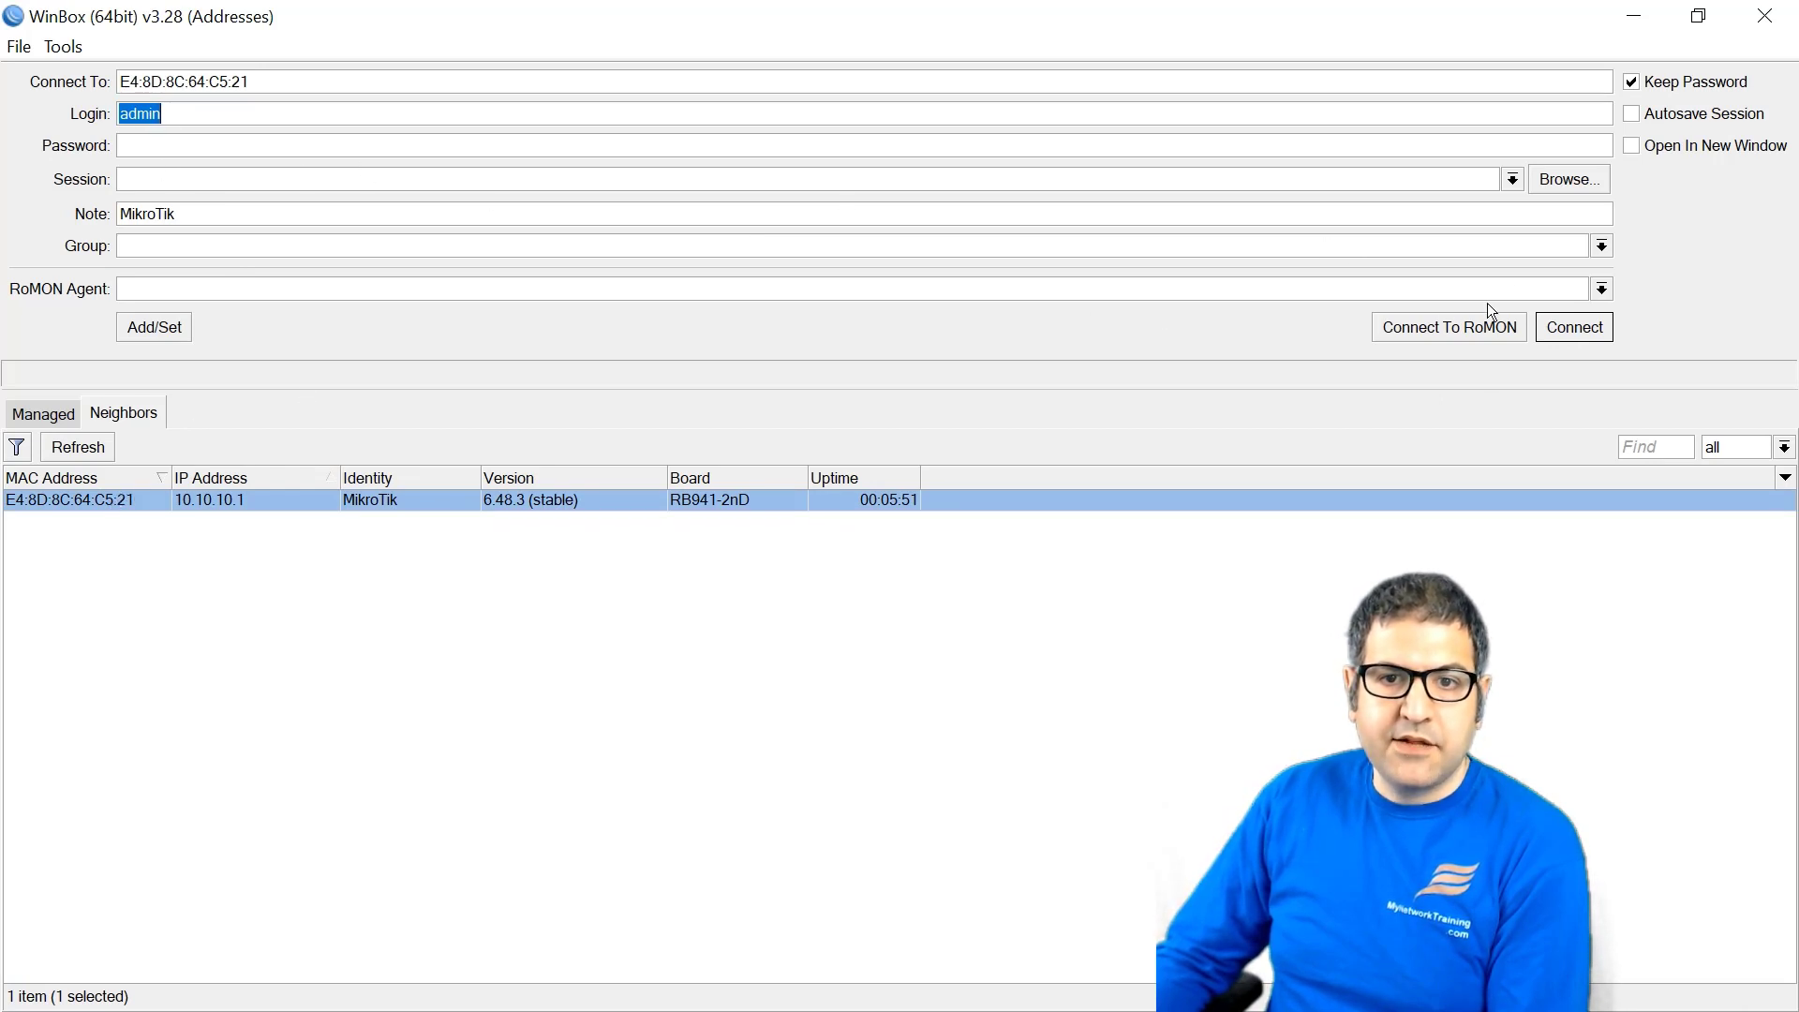
{"action": "left_click", "coordinate": [1571, 328]}
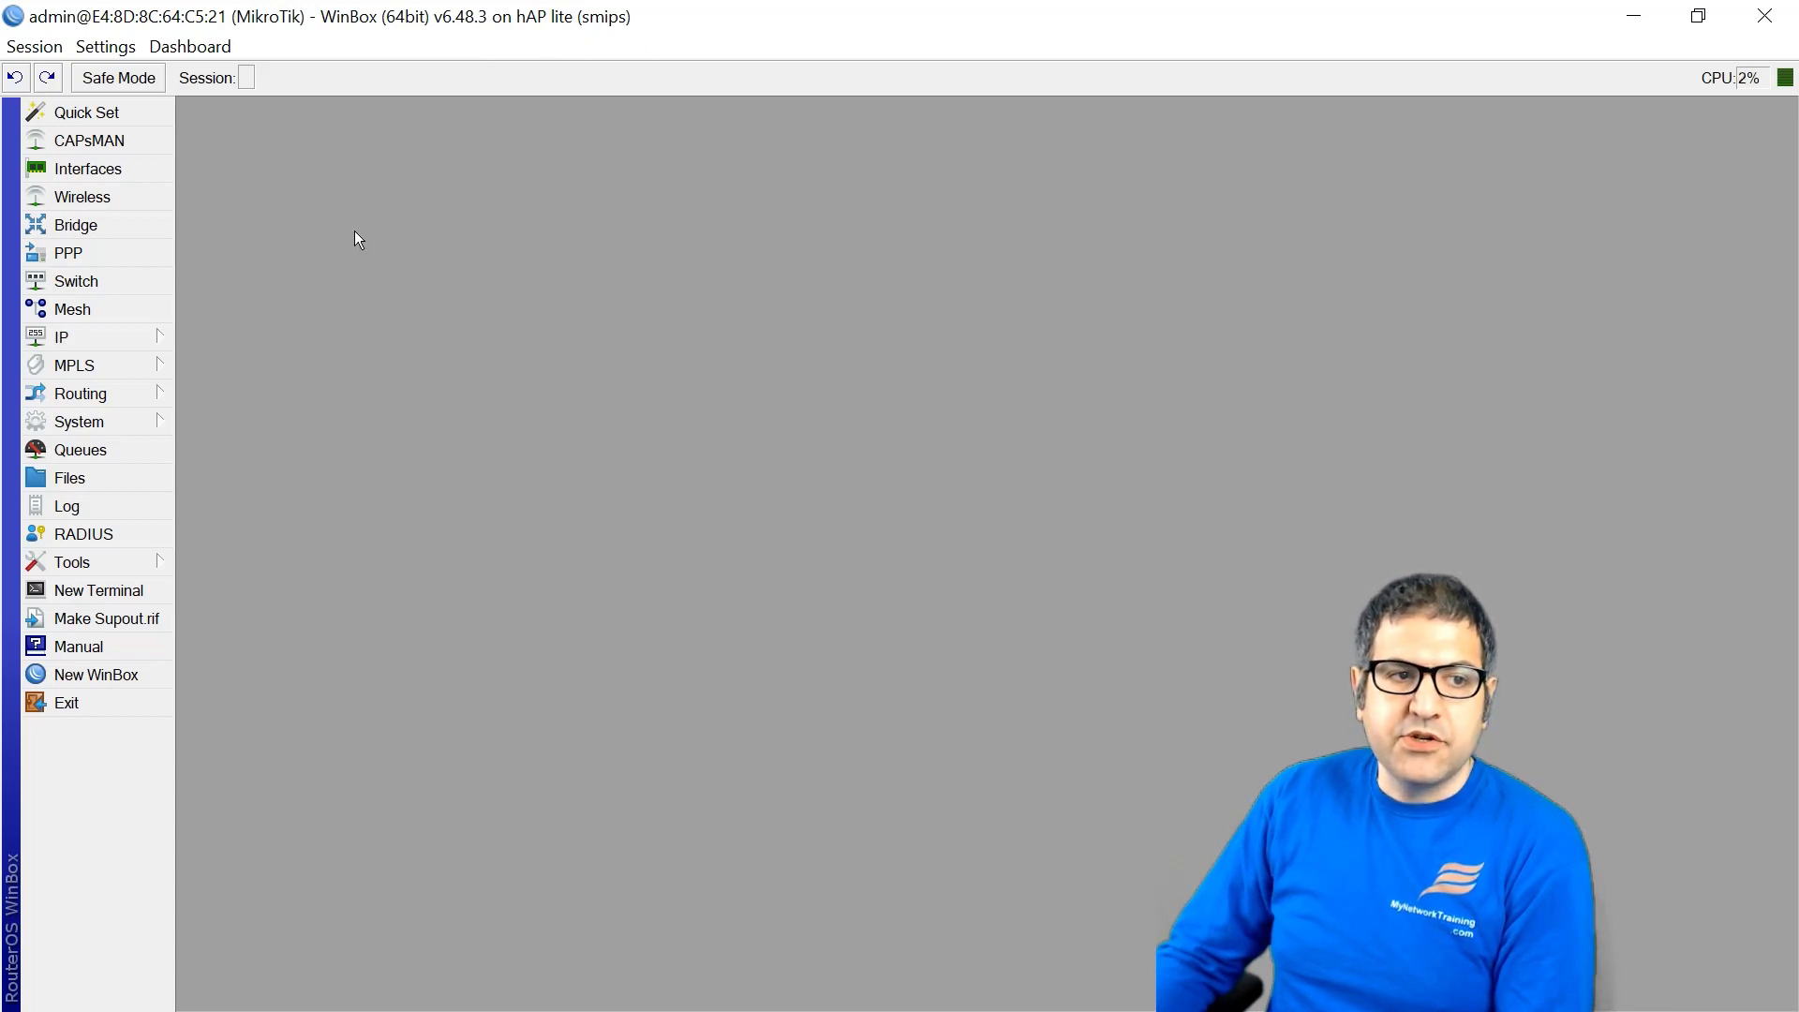
- Check System Resources for the smips architecture name and version 6.48.3
{"action": "left_click", "coordinate": [153, 413]}
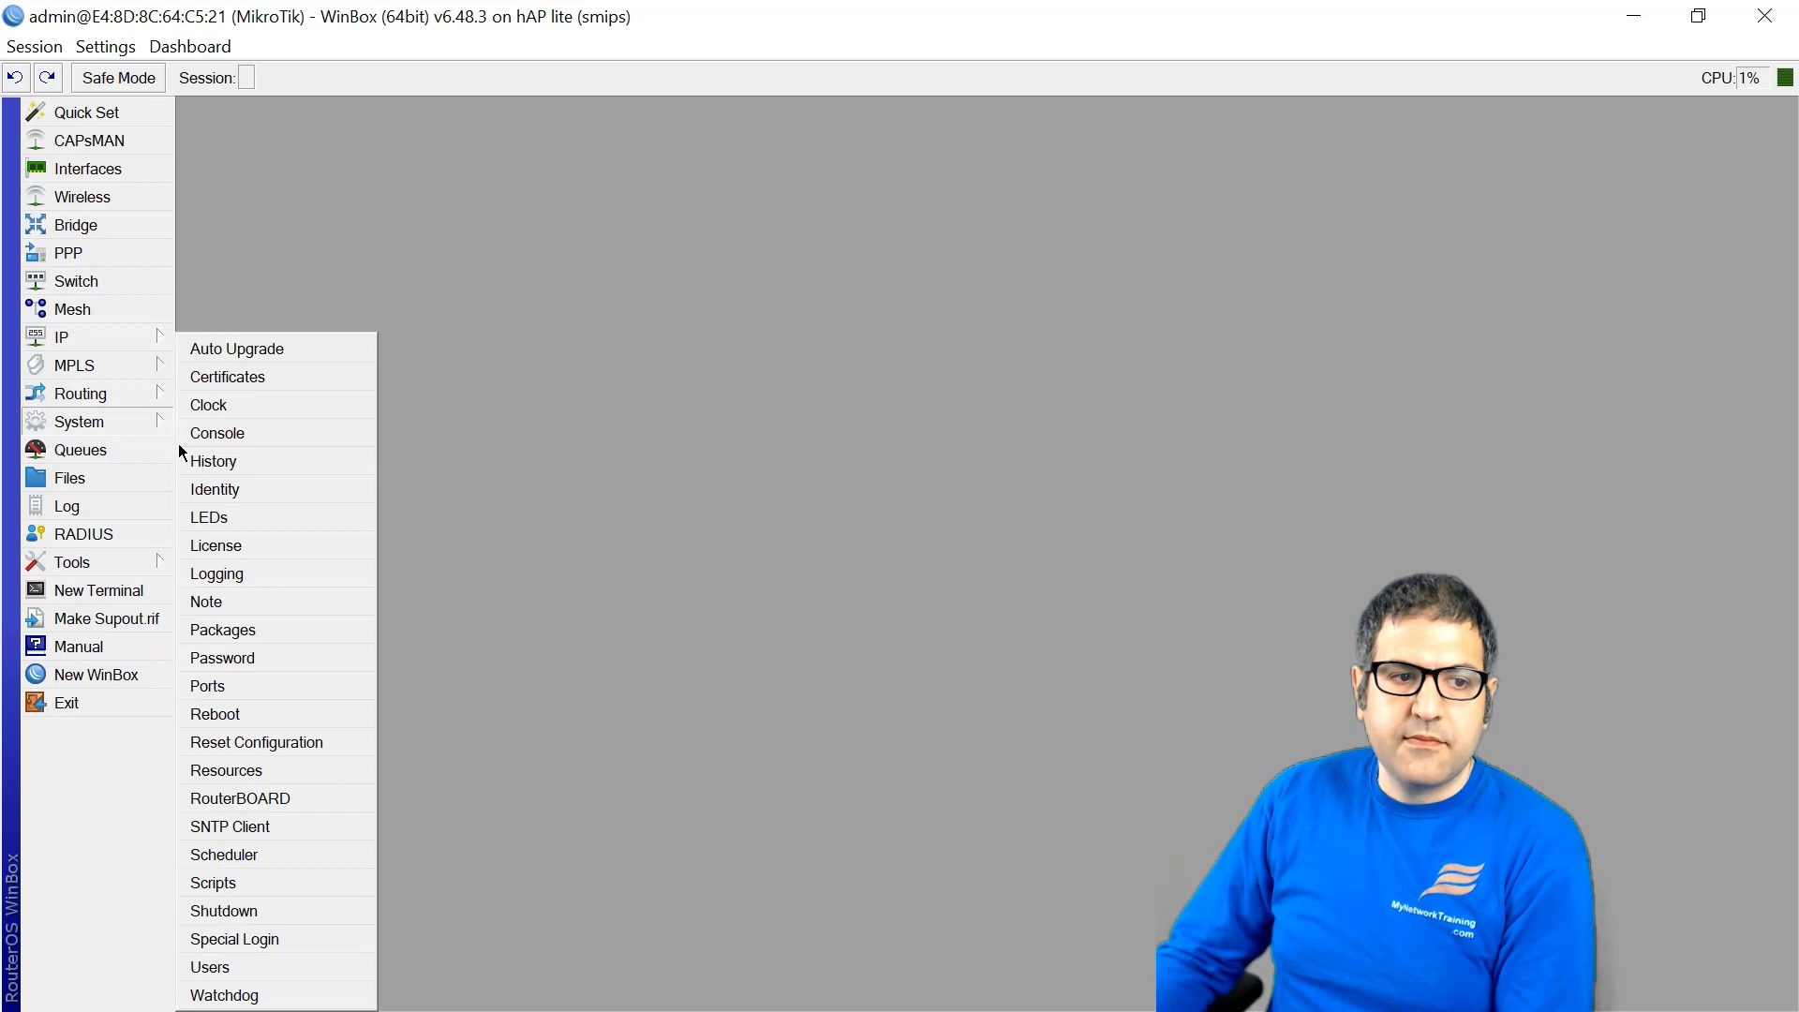
{"action": "left_click", "coordinate": [311, 773]}
{"action": "left_click_drag", "start_coordinate": [1049, 302], "coordinate": [637, 129]}
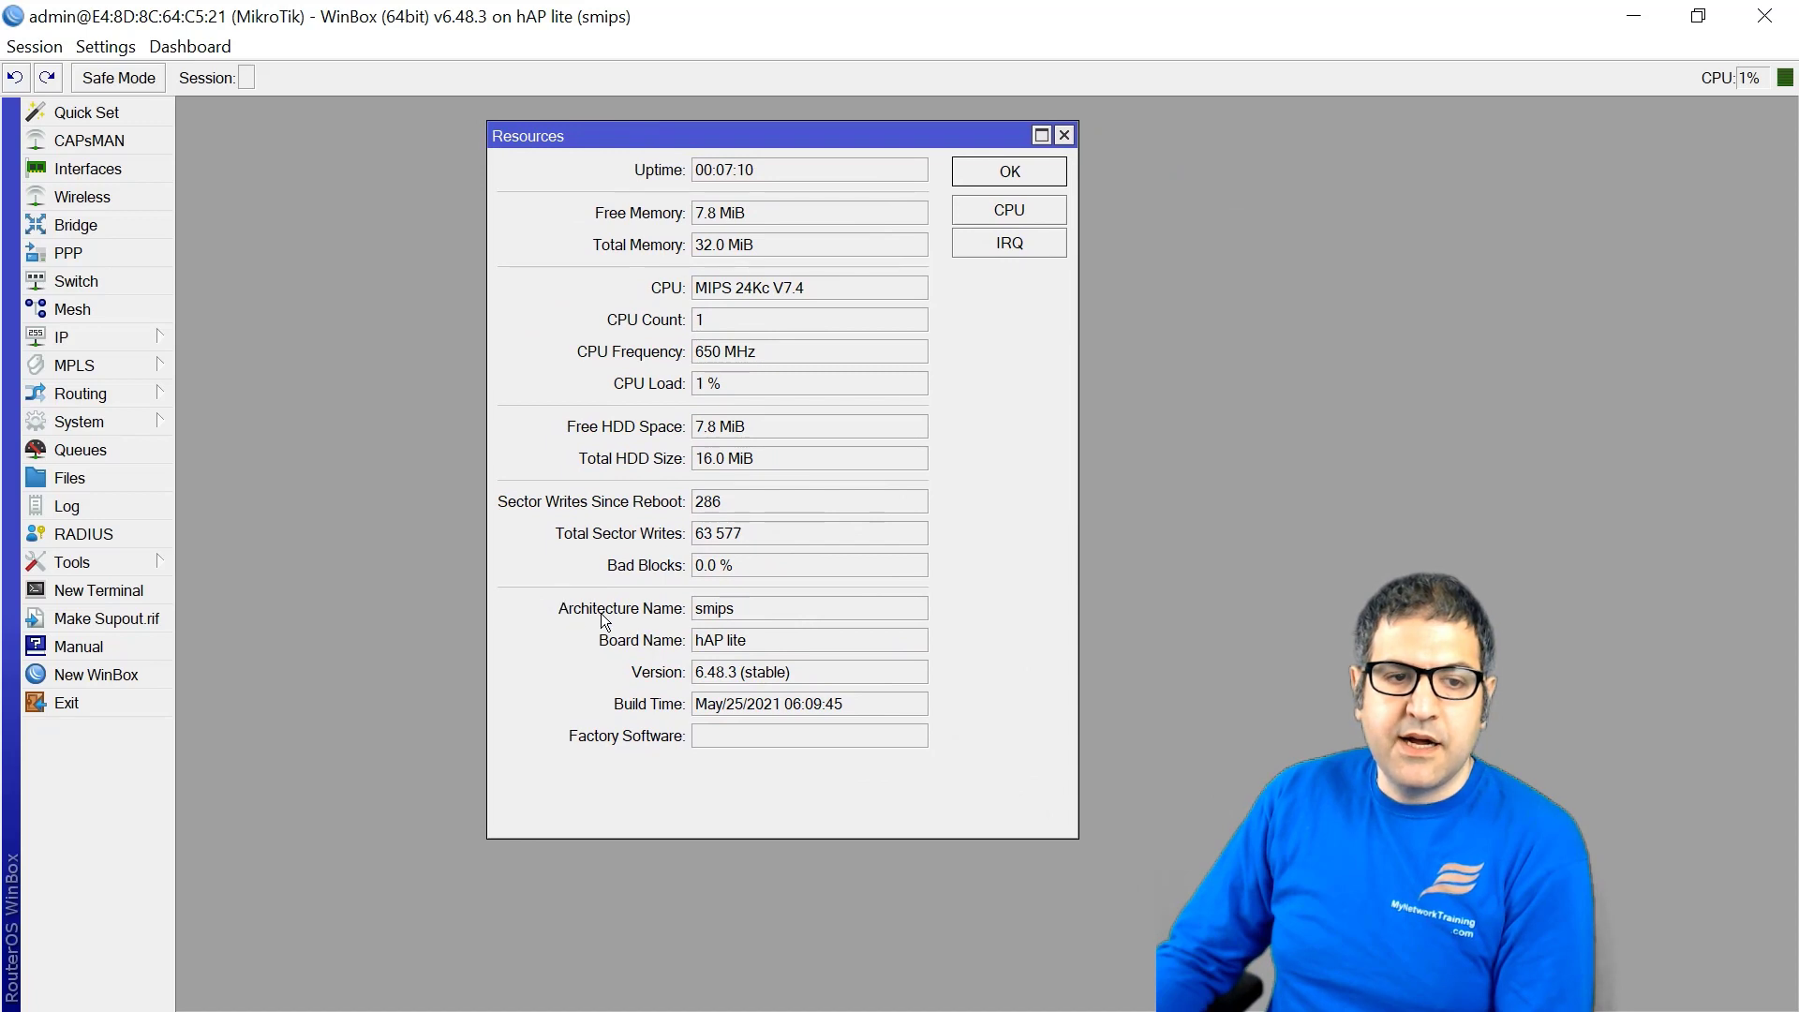
{"action": "left_click_drag", "start_coordinate": [697, 611], "coordinate": [733, 613]}
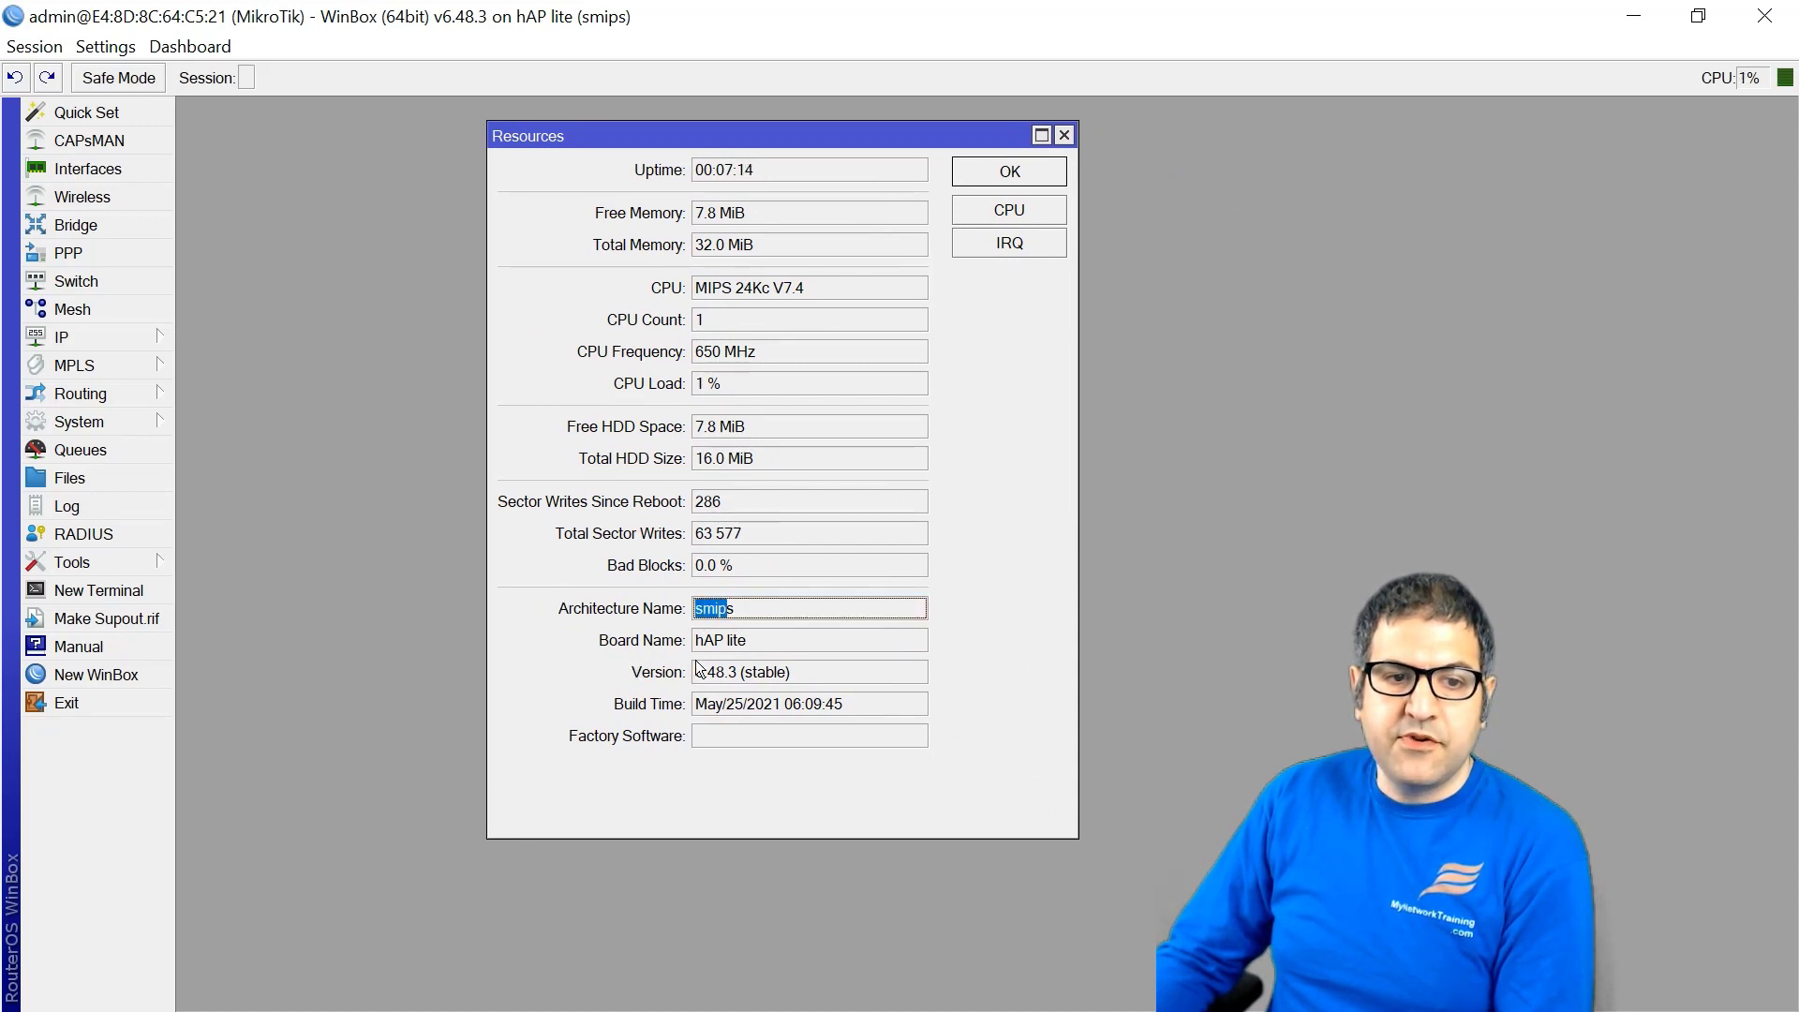
{"action": "left_click_drag", "start_coordinate": [710, 685], "coordinate": [731, 683]}
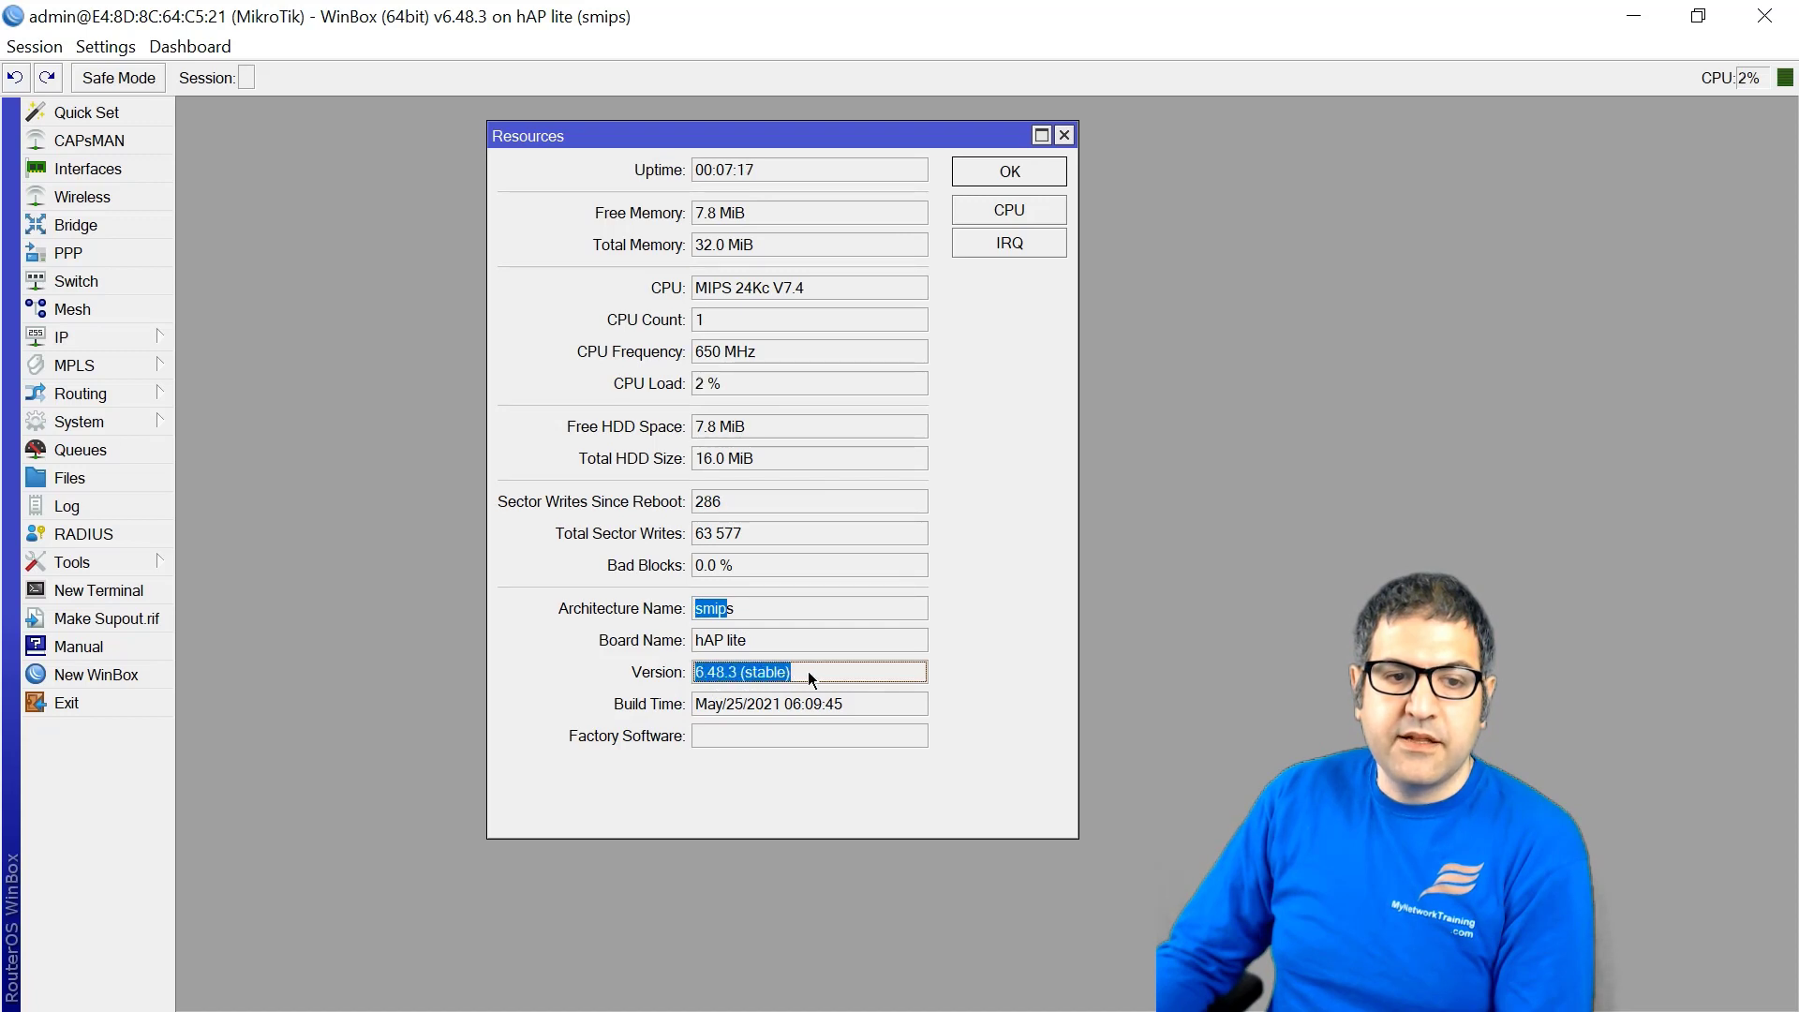
{"action": "left_click", "coordinate": [1063, 136]}
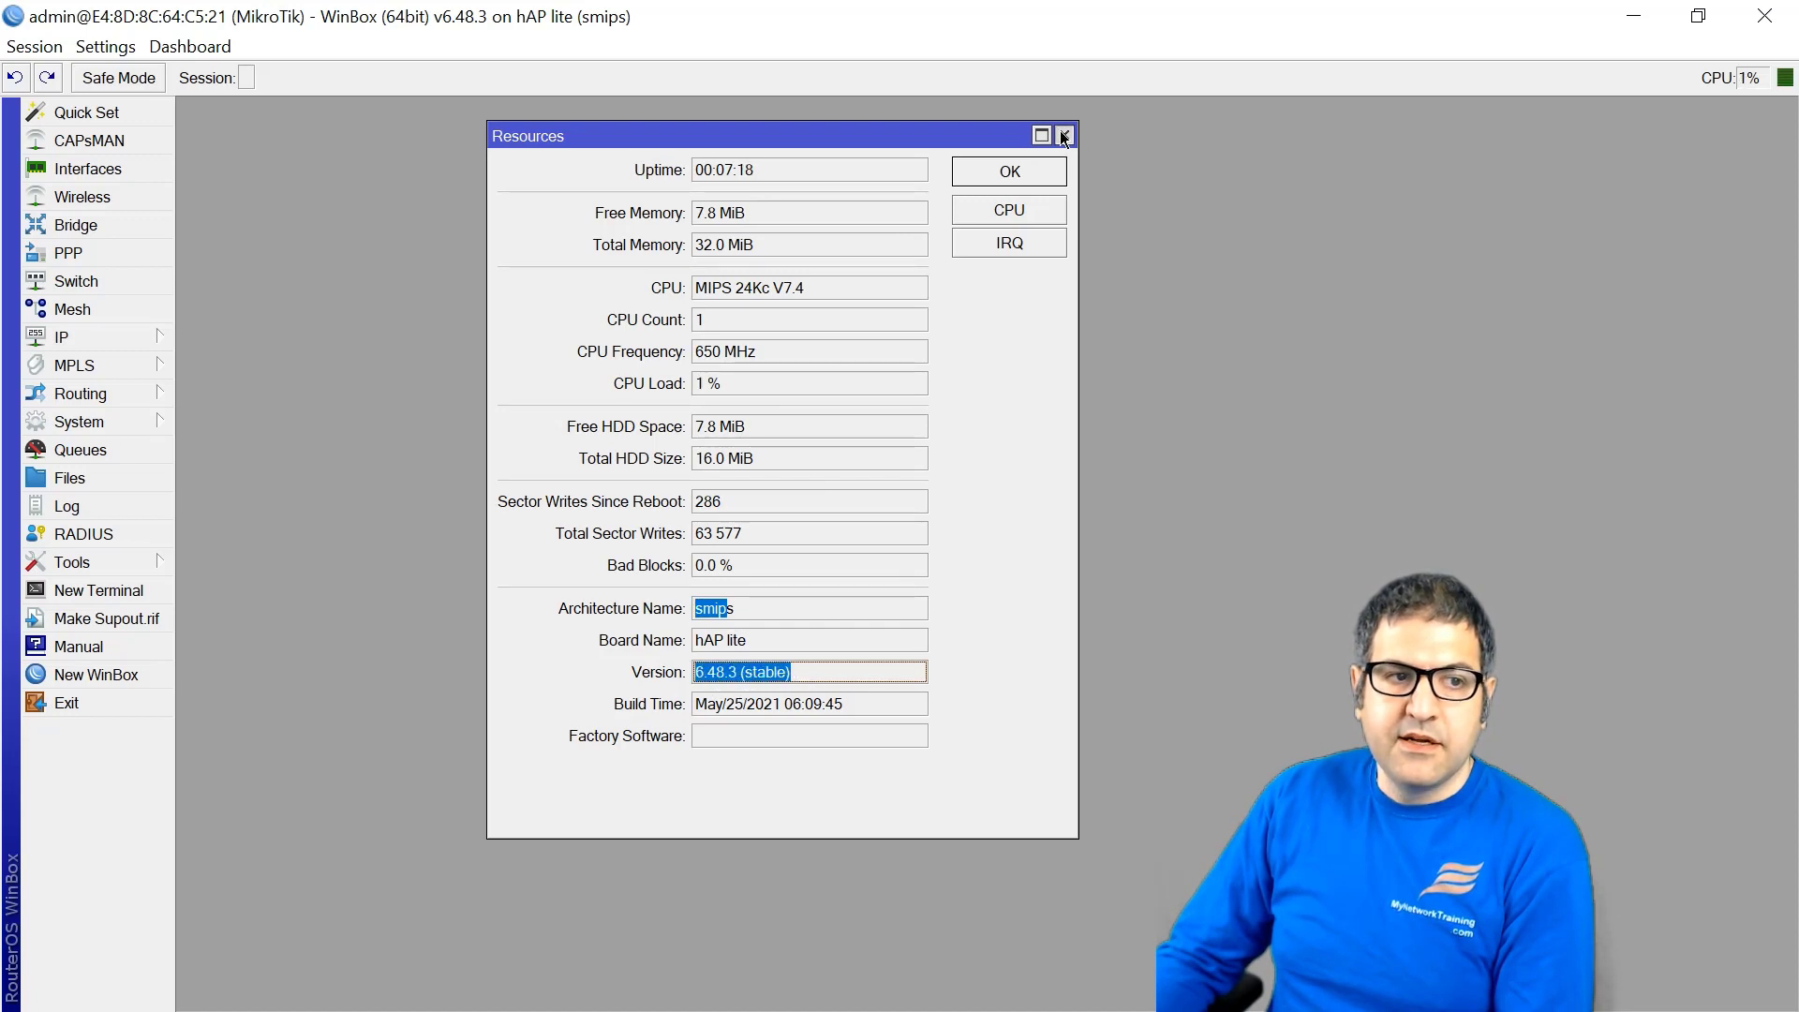
- Show the System Package List and select the routeros-smips package
{"action": "left_click", "coordinate": [142, 429]}
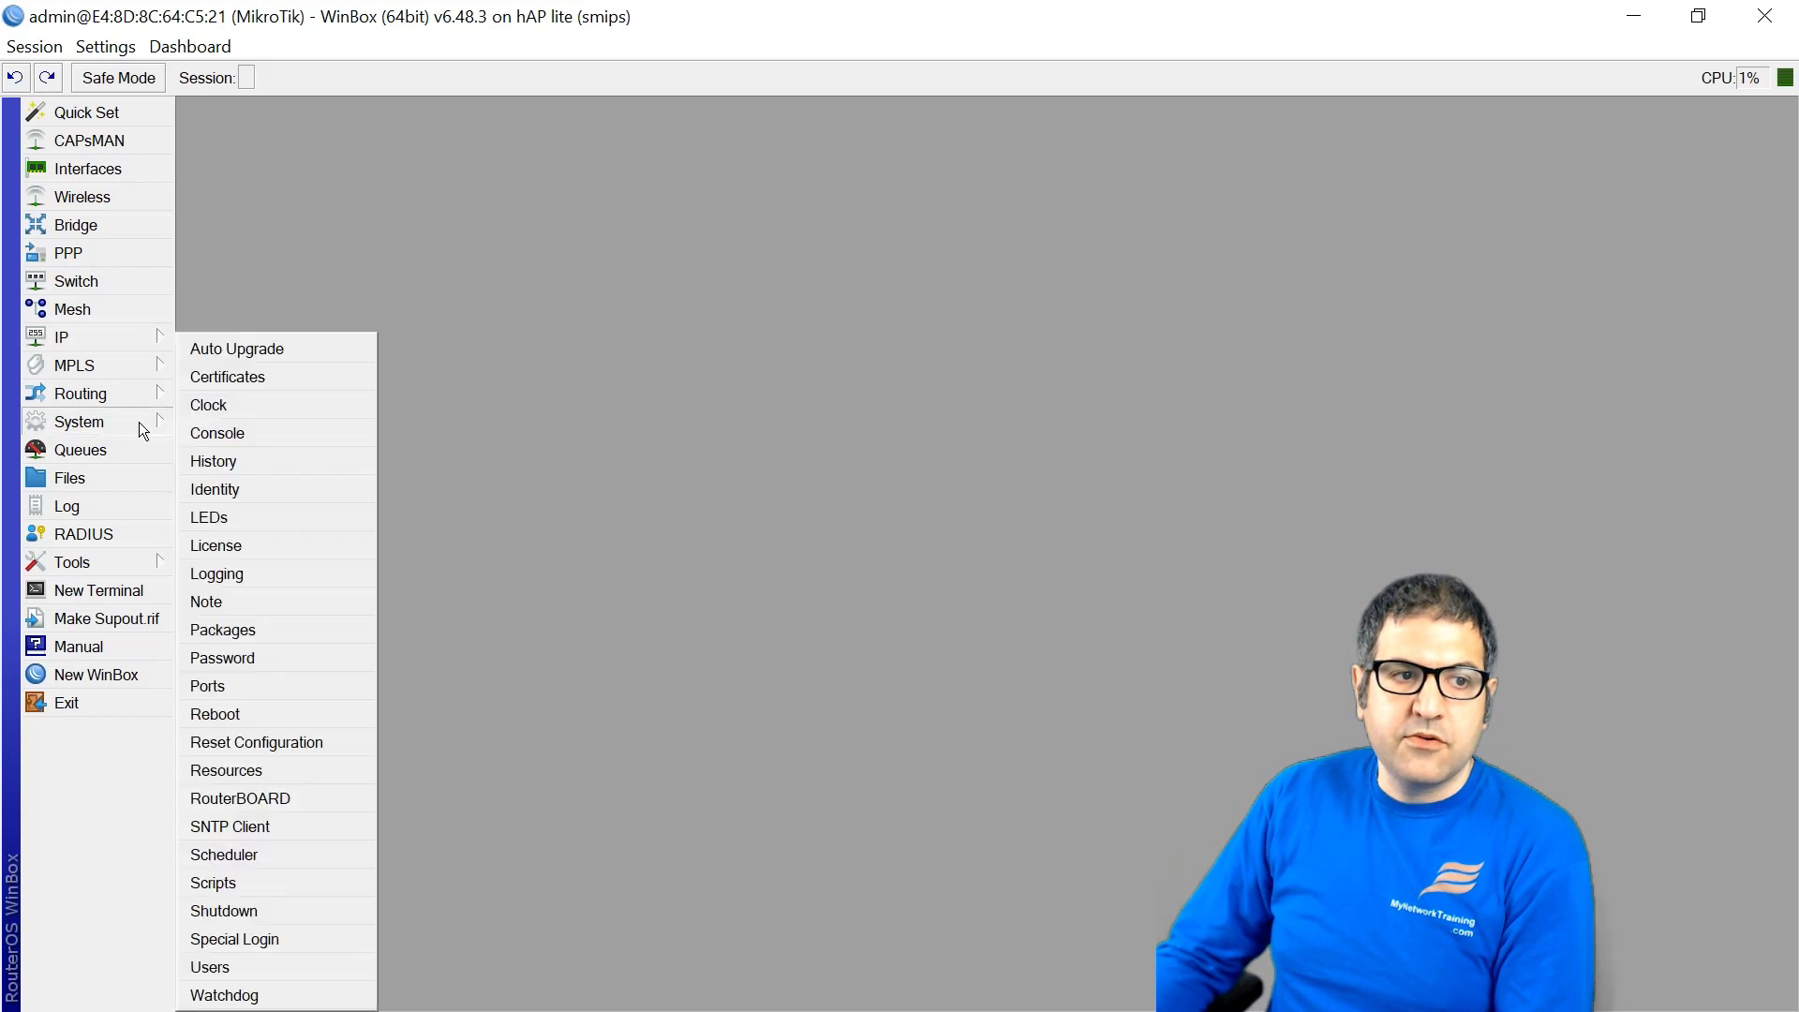
{"action": "left_click", "coordinate": [267, 628]}
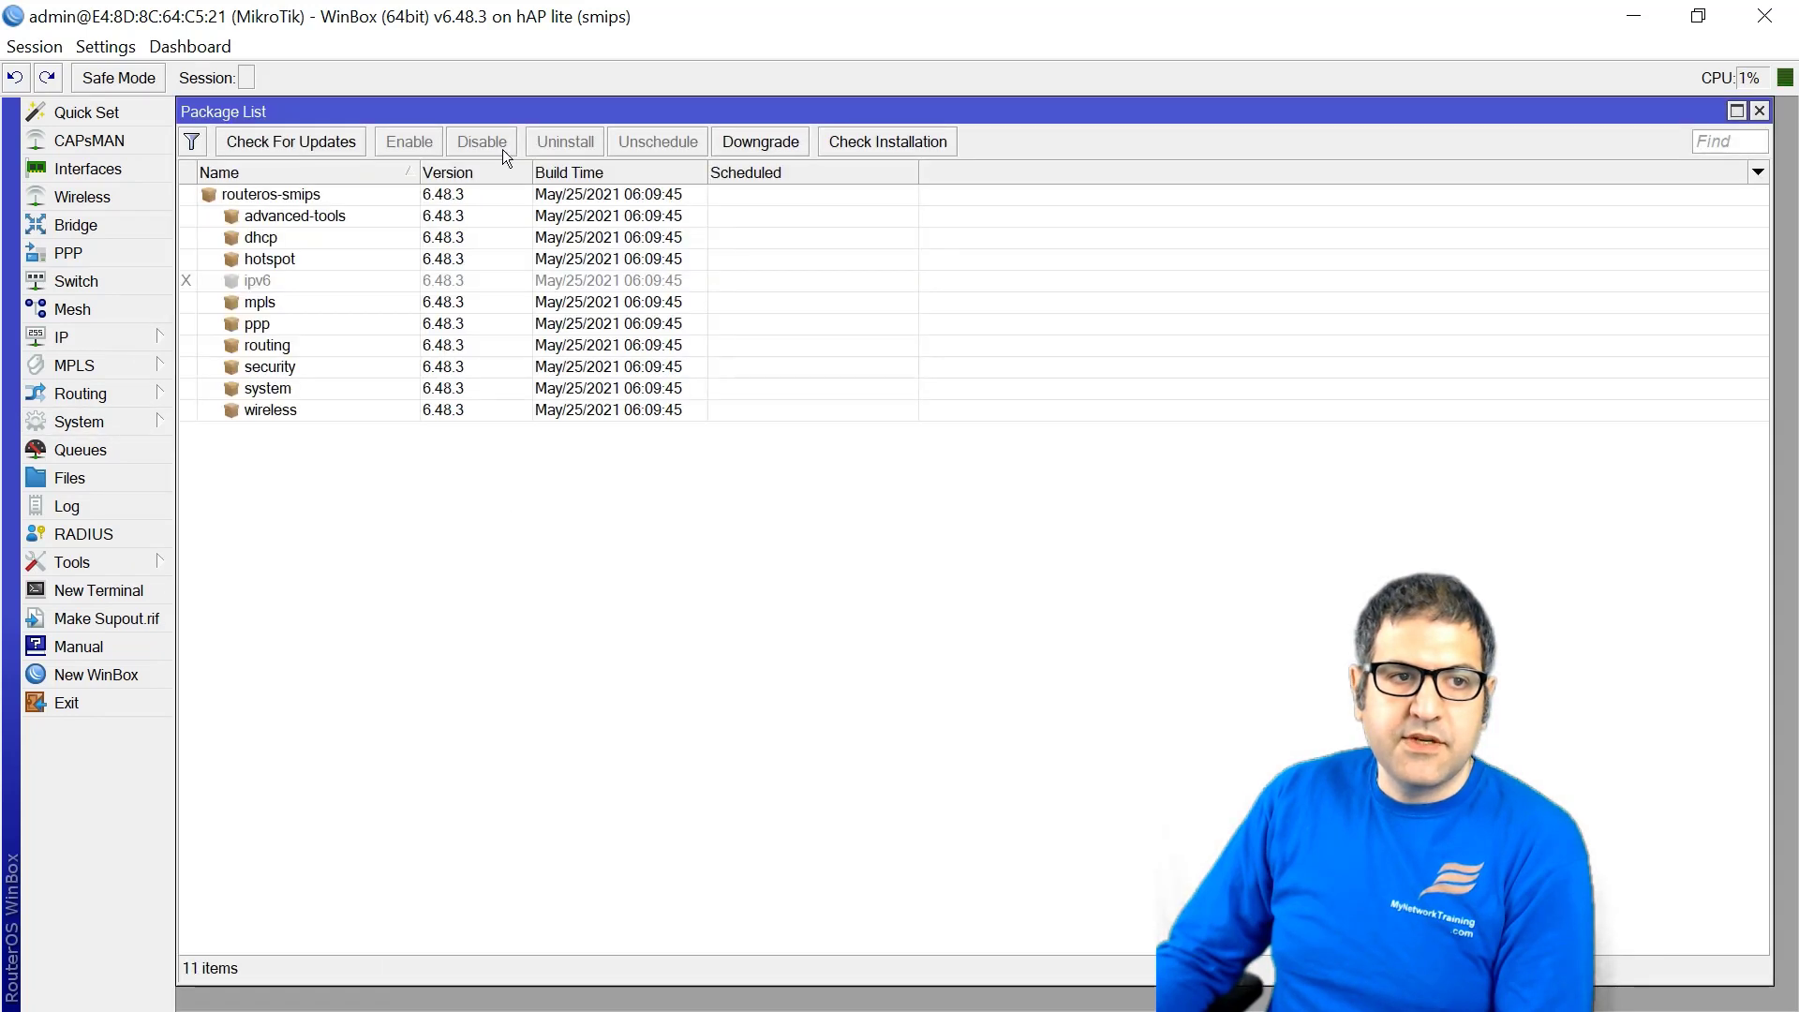
{"action": "left_click", "coordinate": [284, 198]}
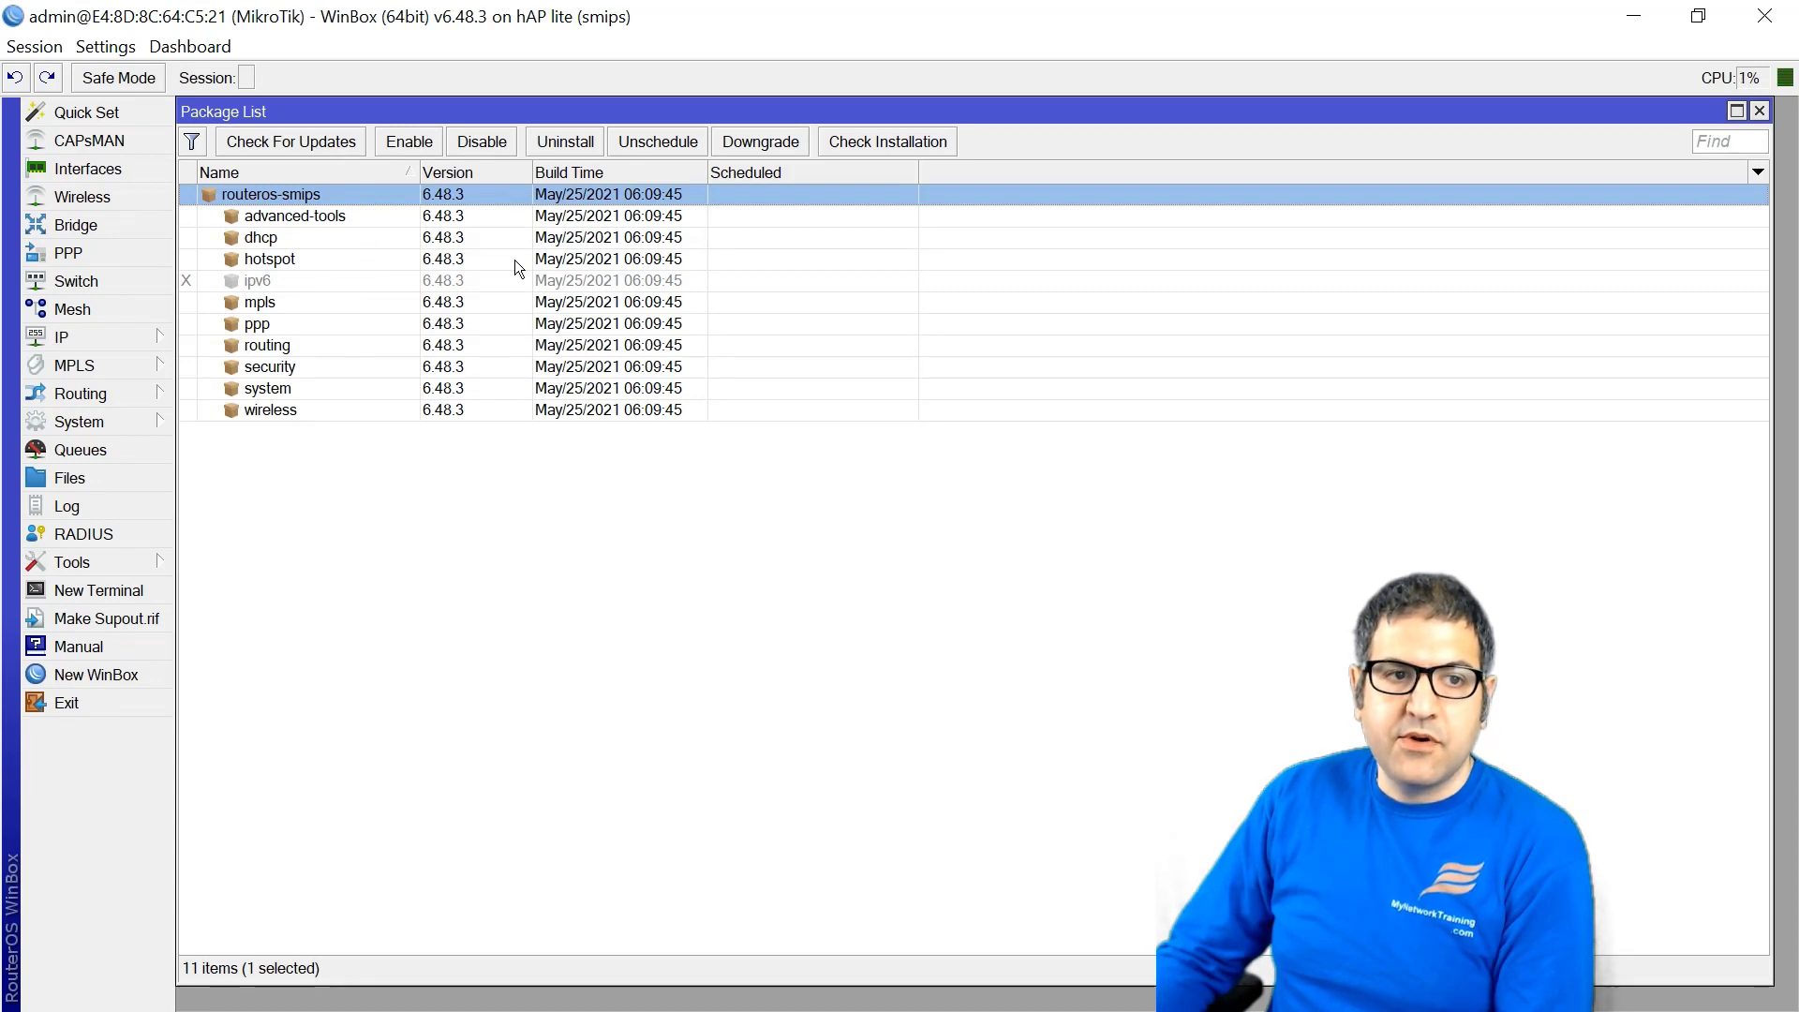
- Run System > Reset Configuration with No Default Configuration checked and confirm with Yes
{"action": "left_click", "coordinate": [1760, 110]}
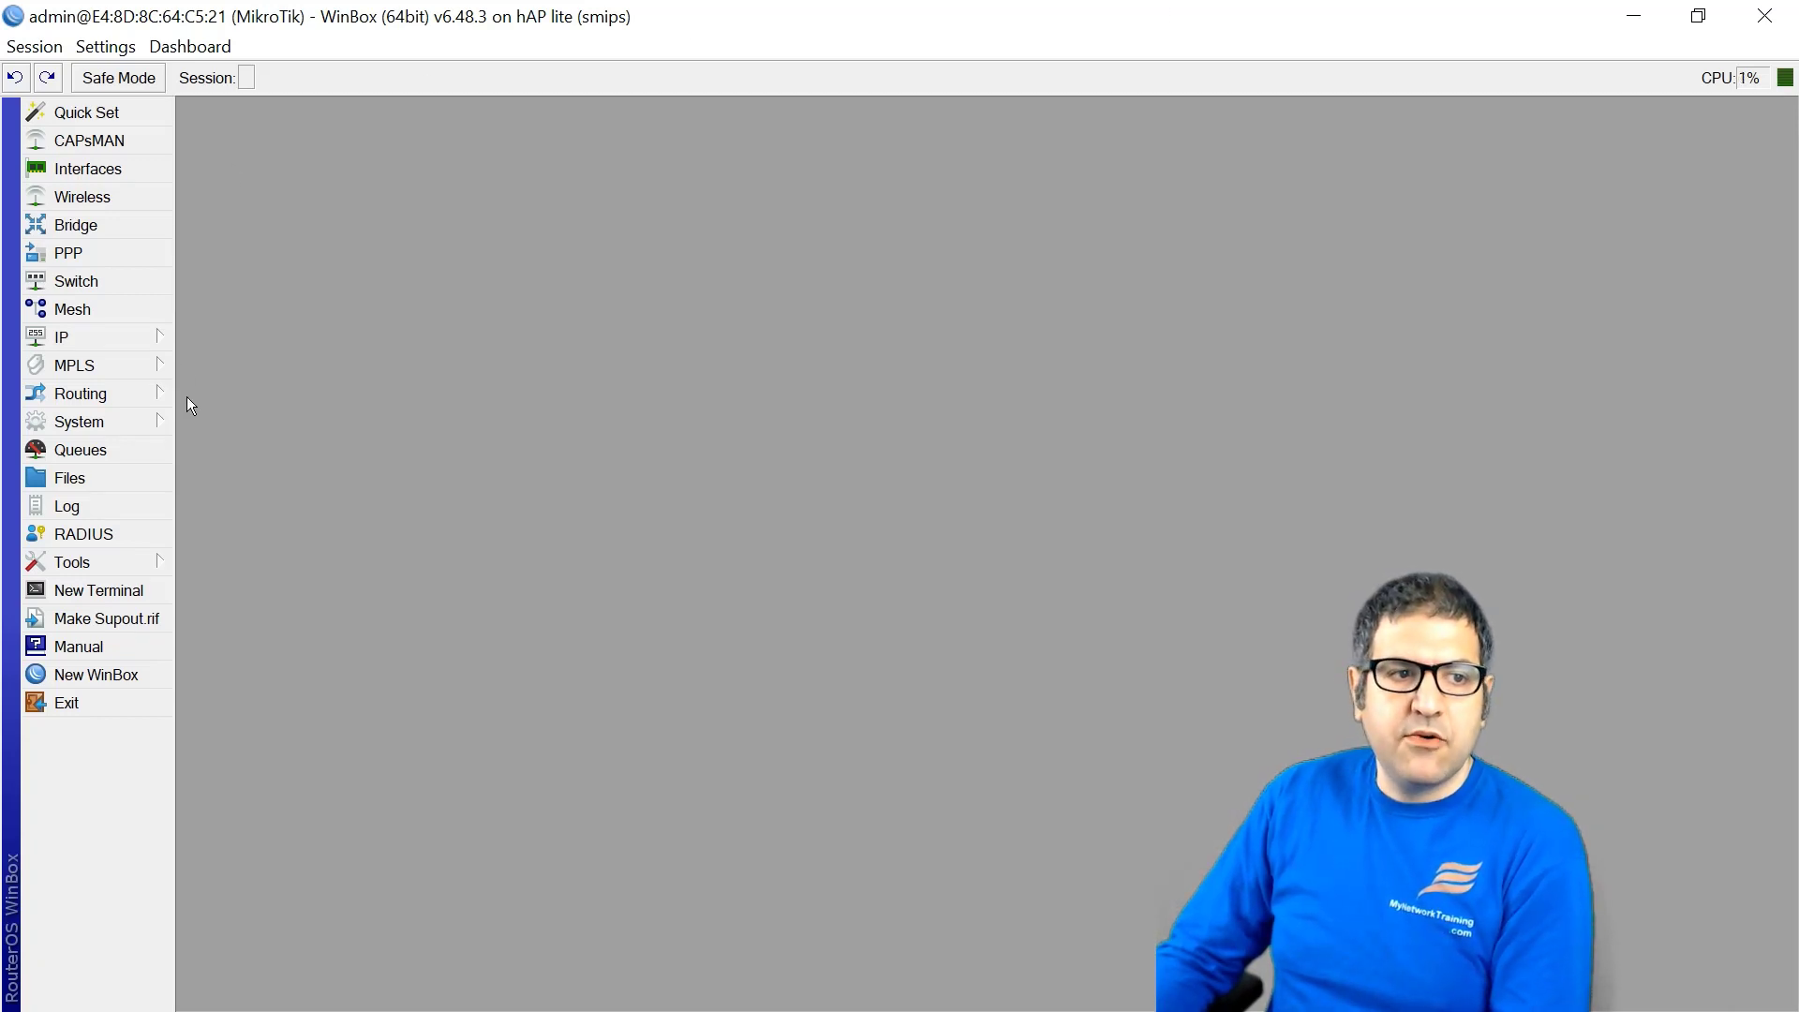
{"action": "left_click", "coordinate": [139, 423]}
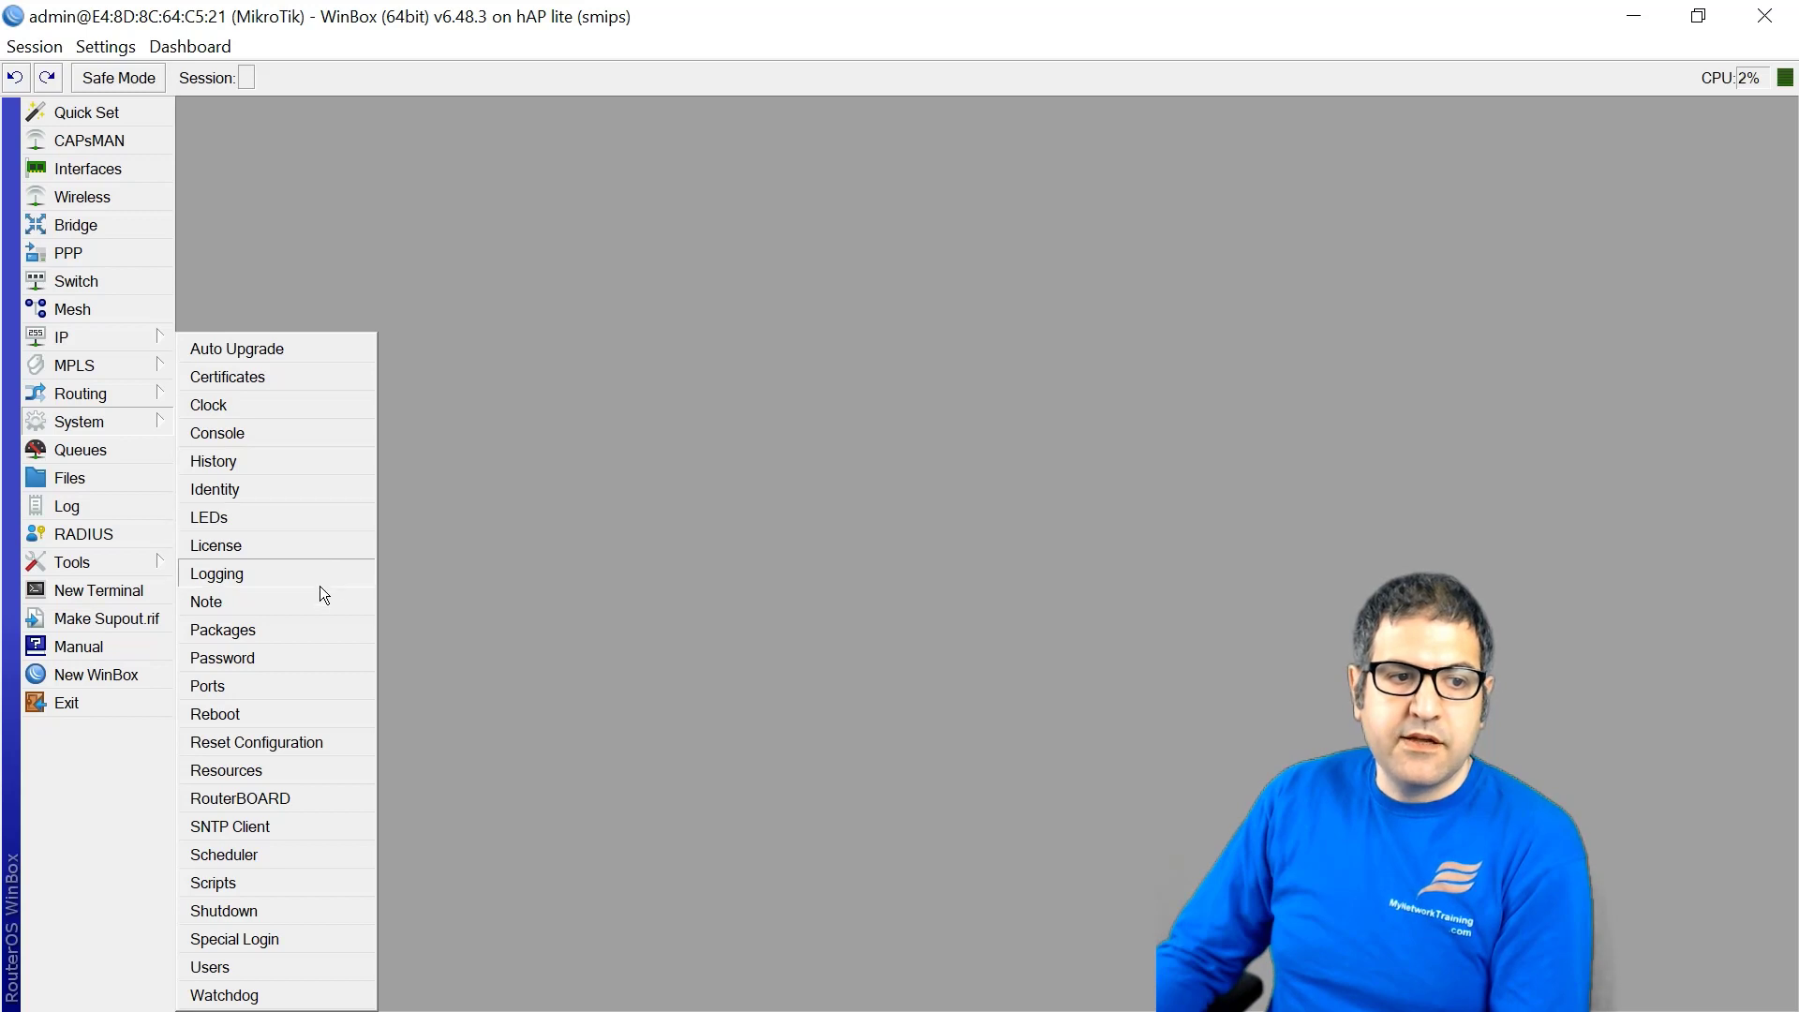
{"action": "left_click", "coordinate": [296, 750]}
{"action": "left_click", "coordinate": [448, 394]}
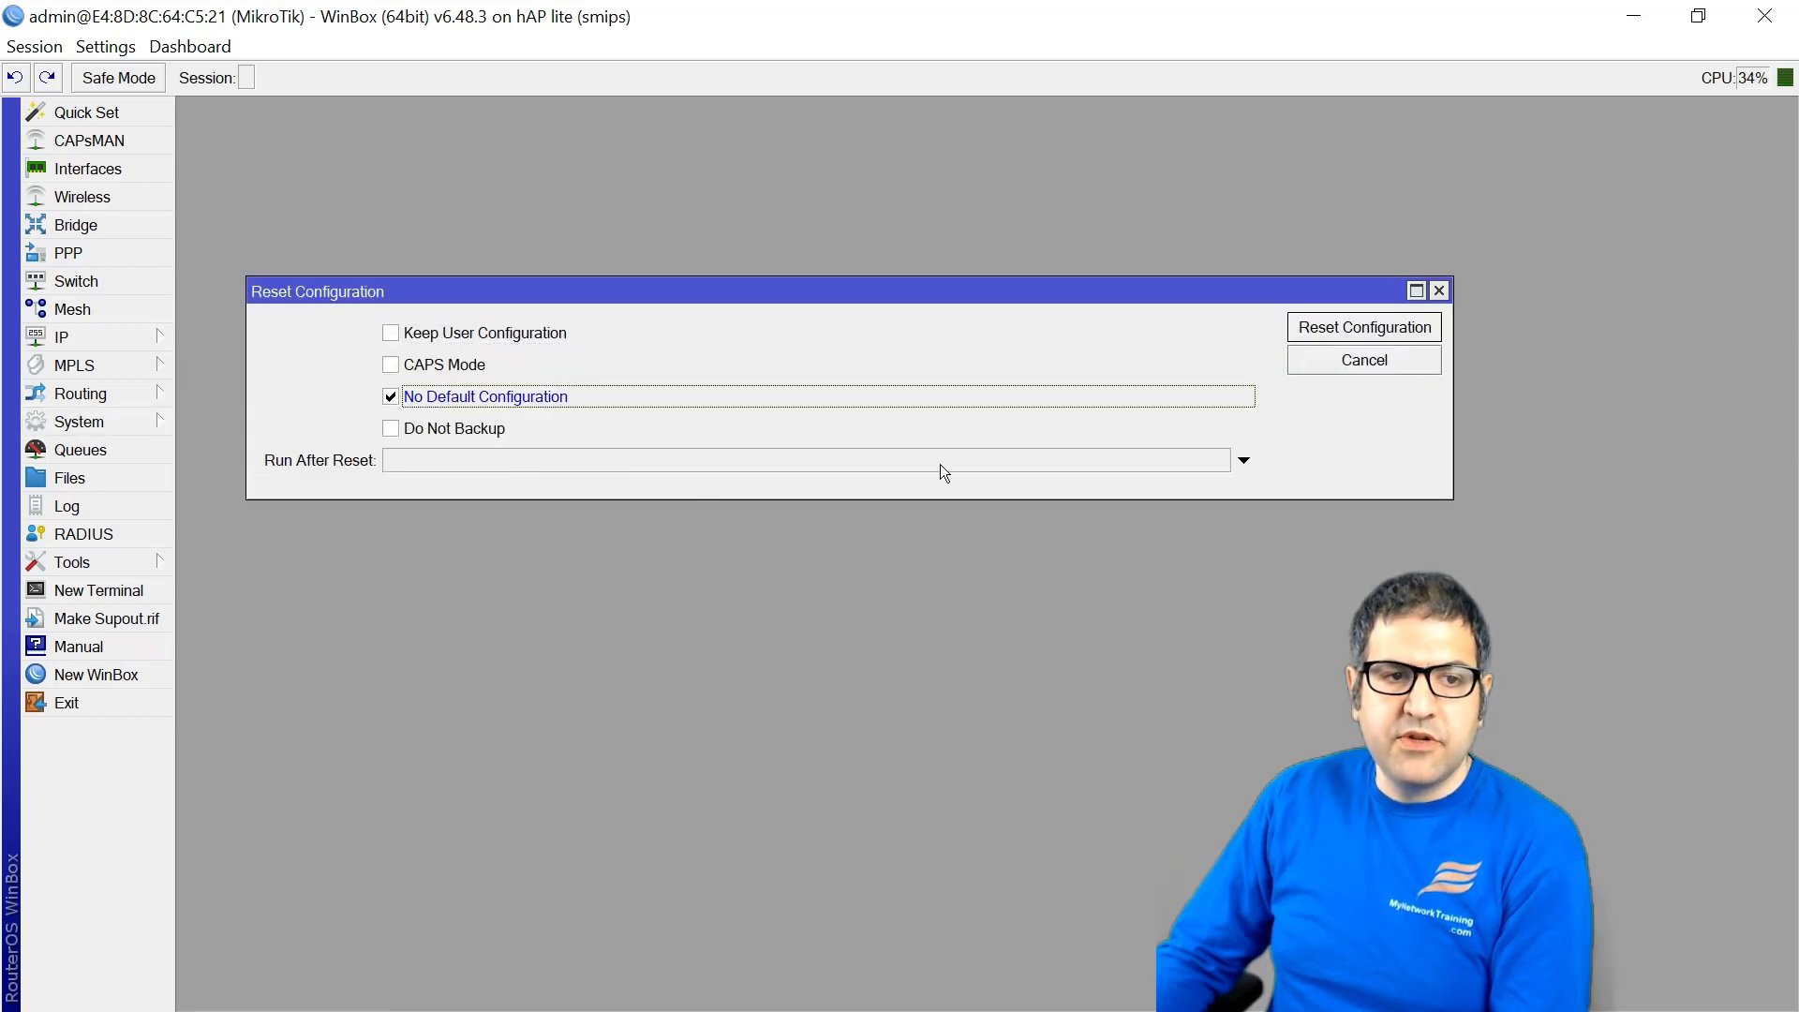
{"action": "left_click", "coordinate": [1386, 330]}
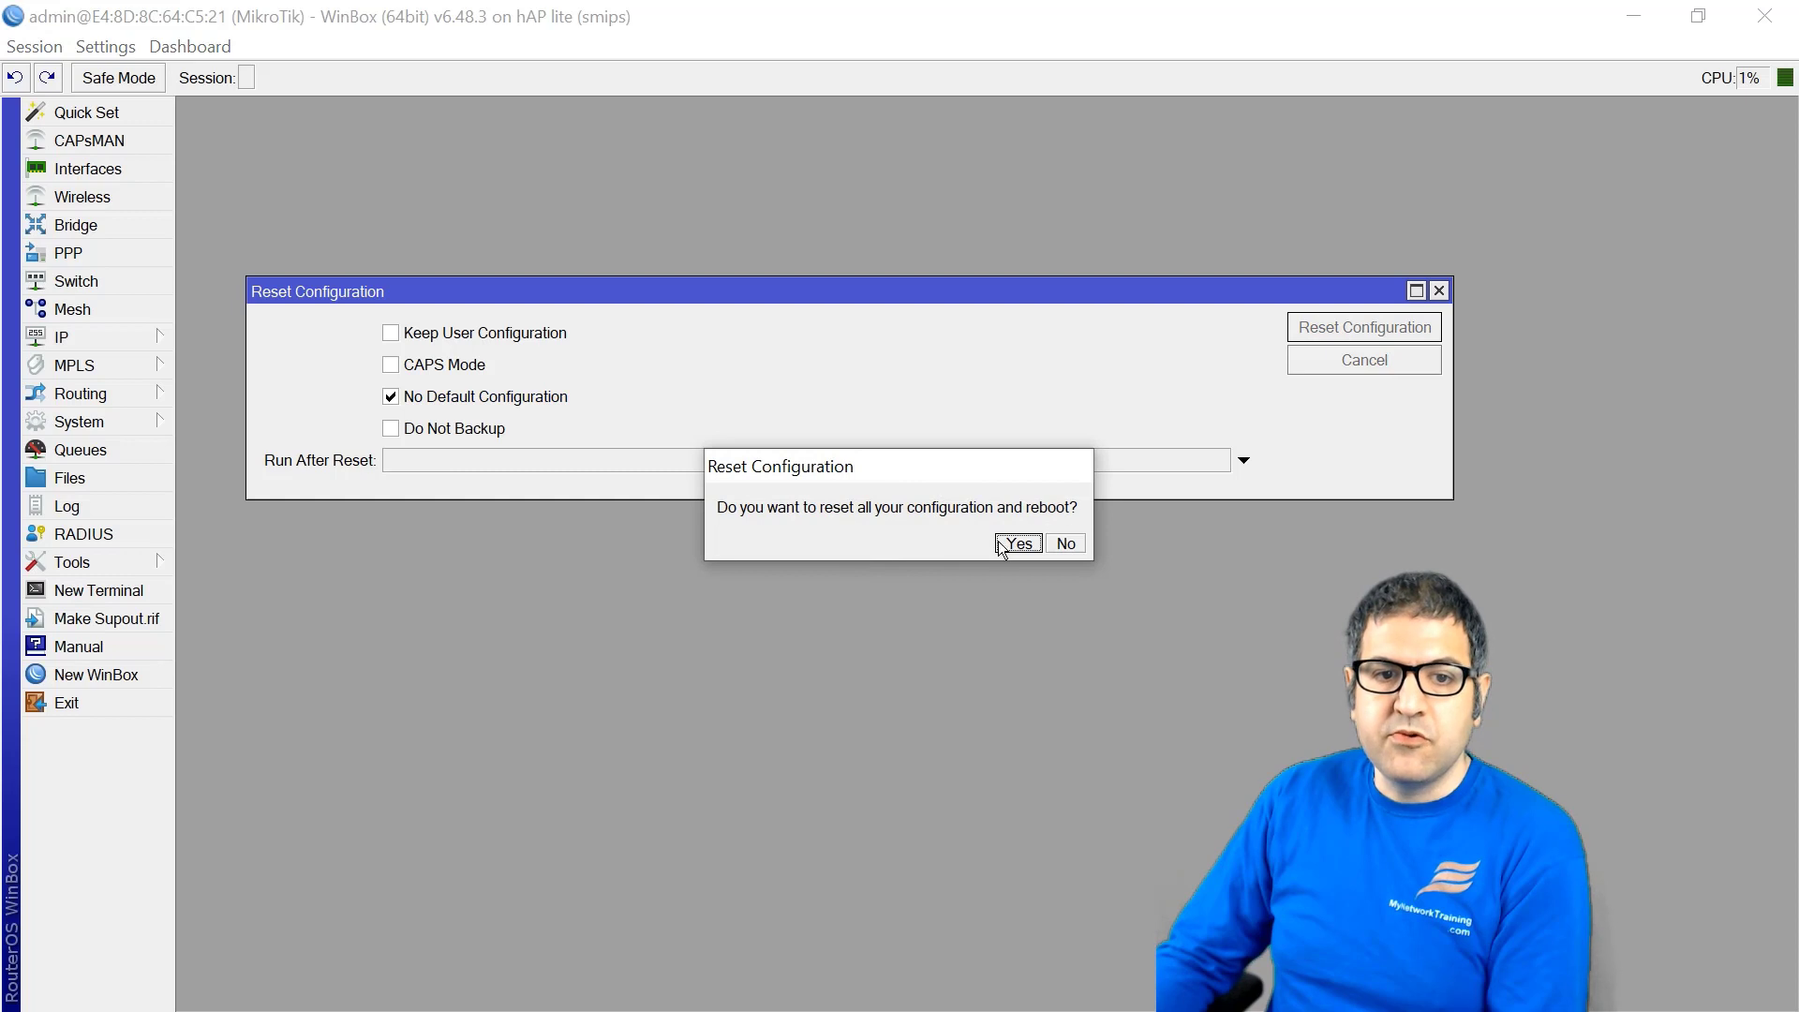
{"action": "left_click", "coordinate": [1017, 543]}
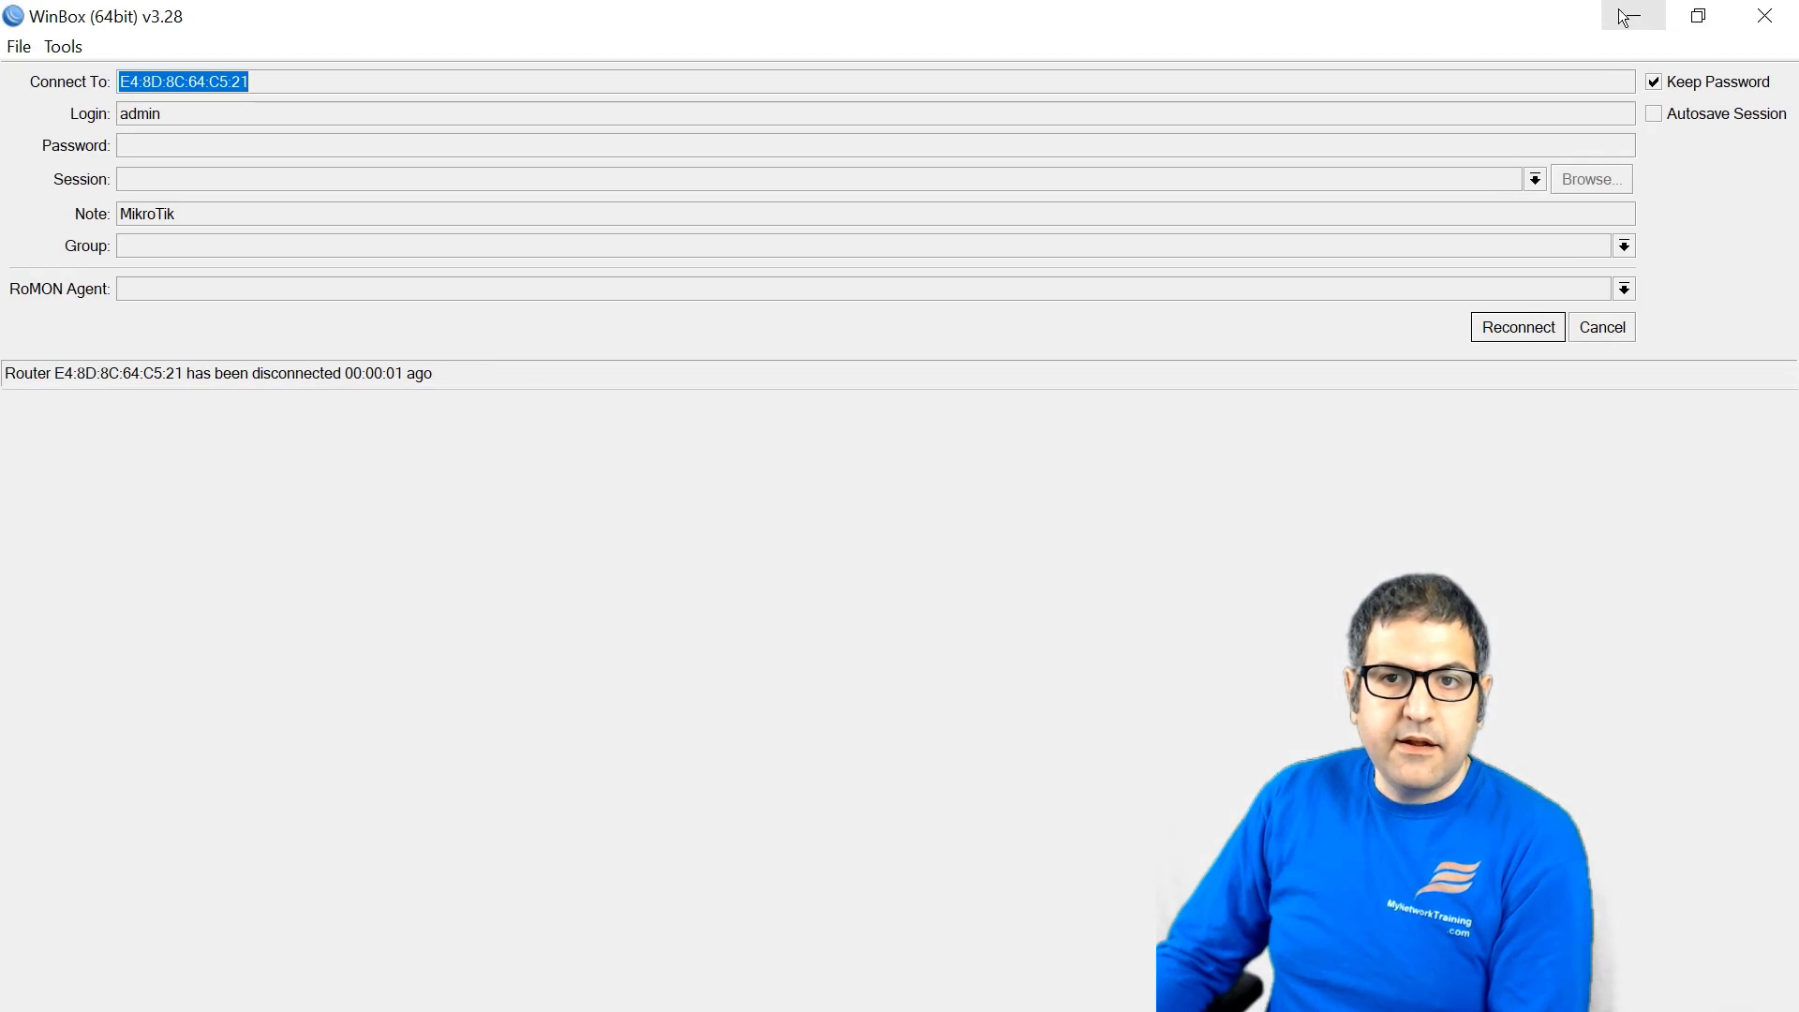
- Highlight the SMIPS Main package under RouterOS 7.1beta6 (Development) in the downloads table
{"action": "left_click", "coordinate": [1626, 17]}
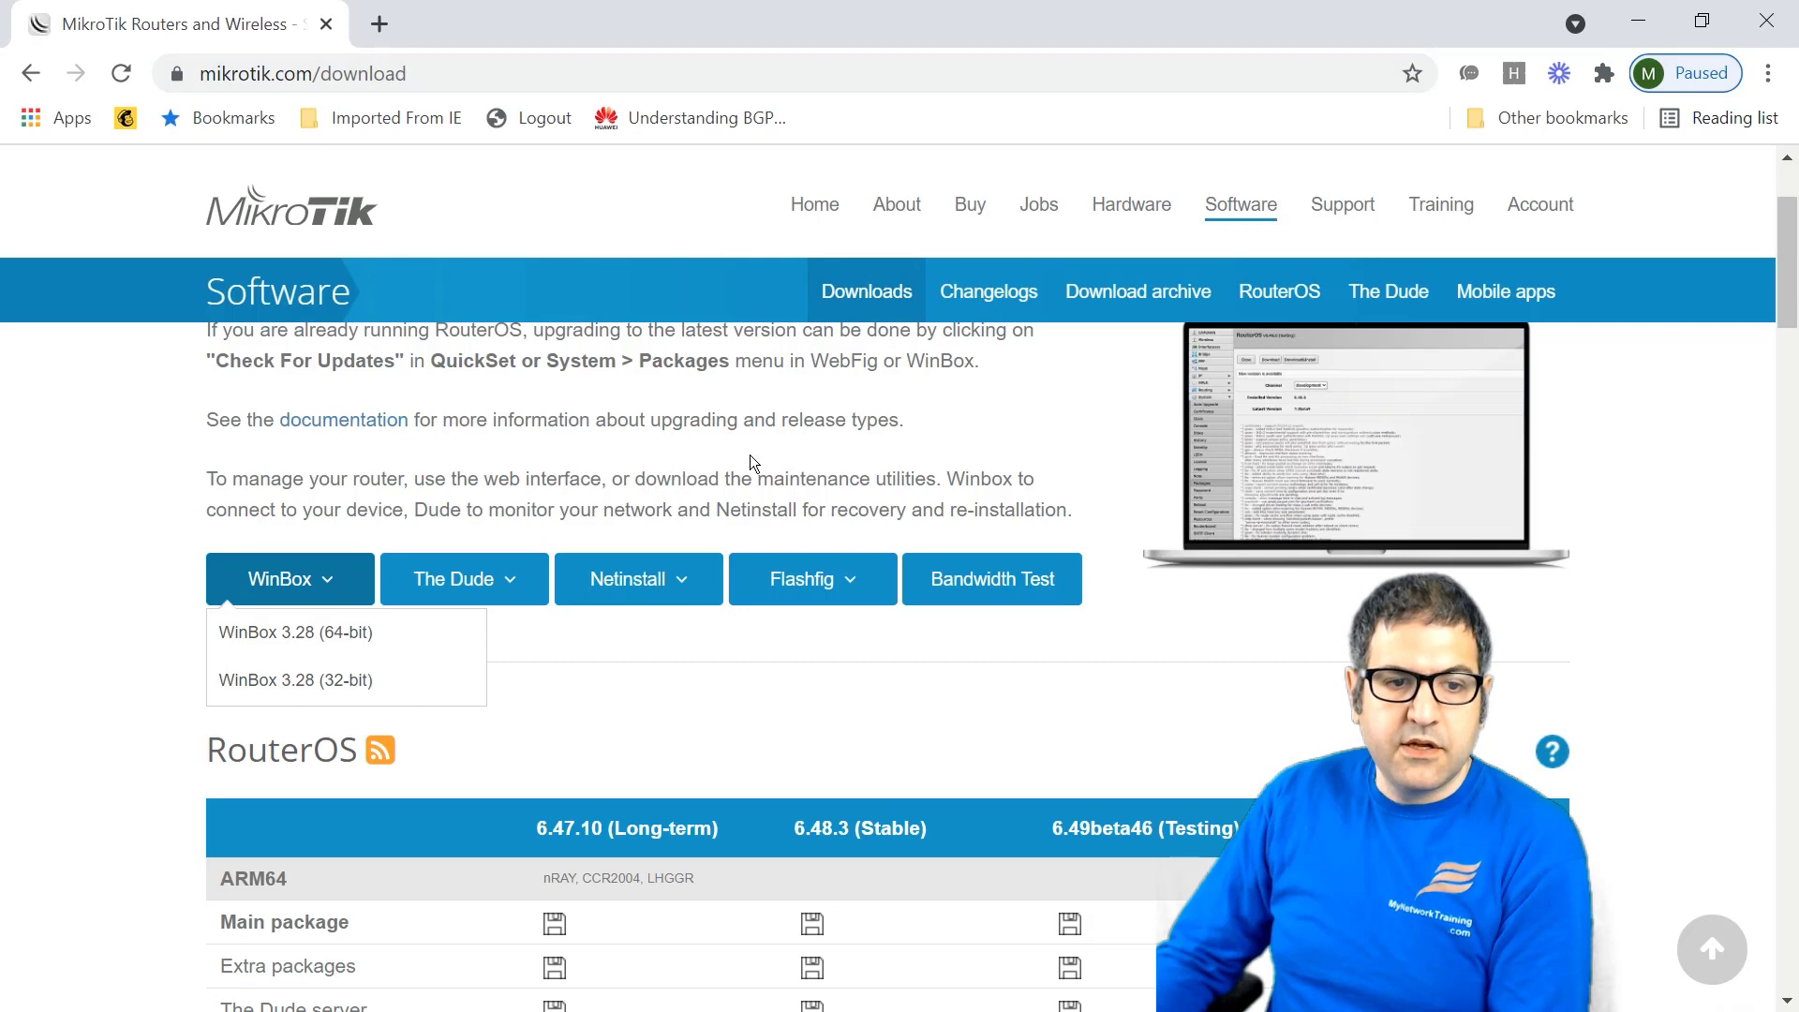
{"action": "scroll", "coordinate": [565, 556], "scroll_direction": "down", "scroll_amount": 2}
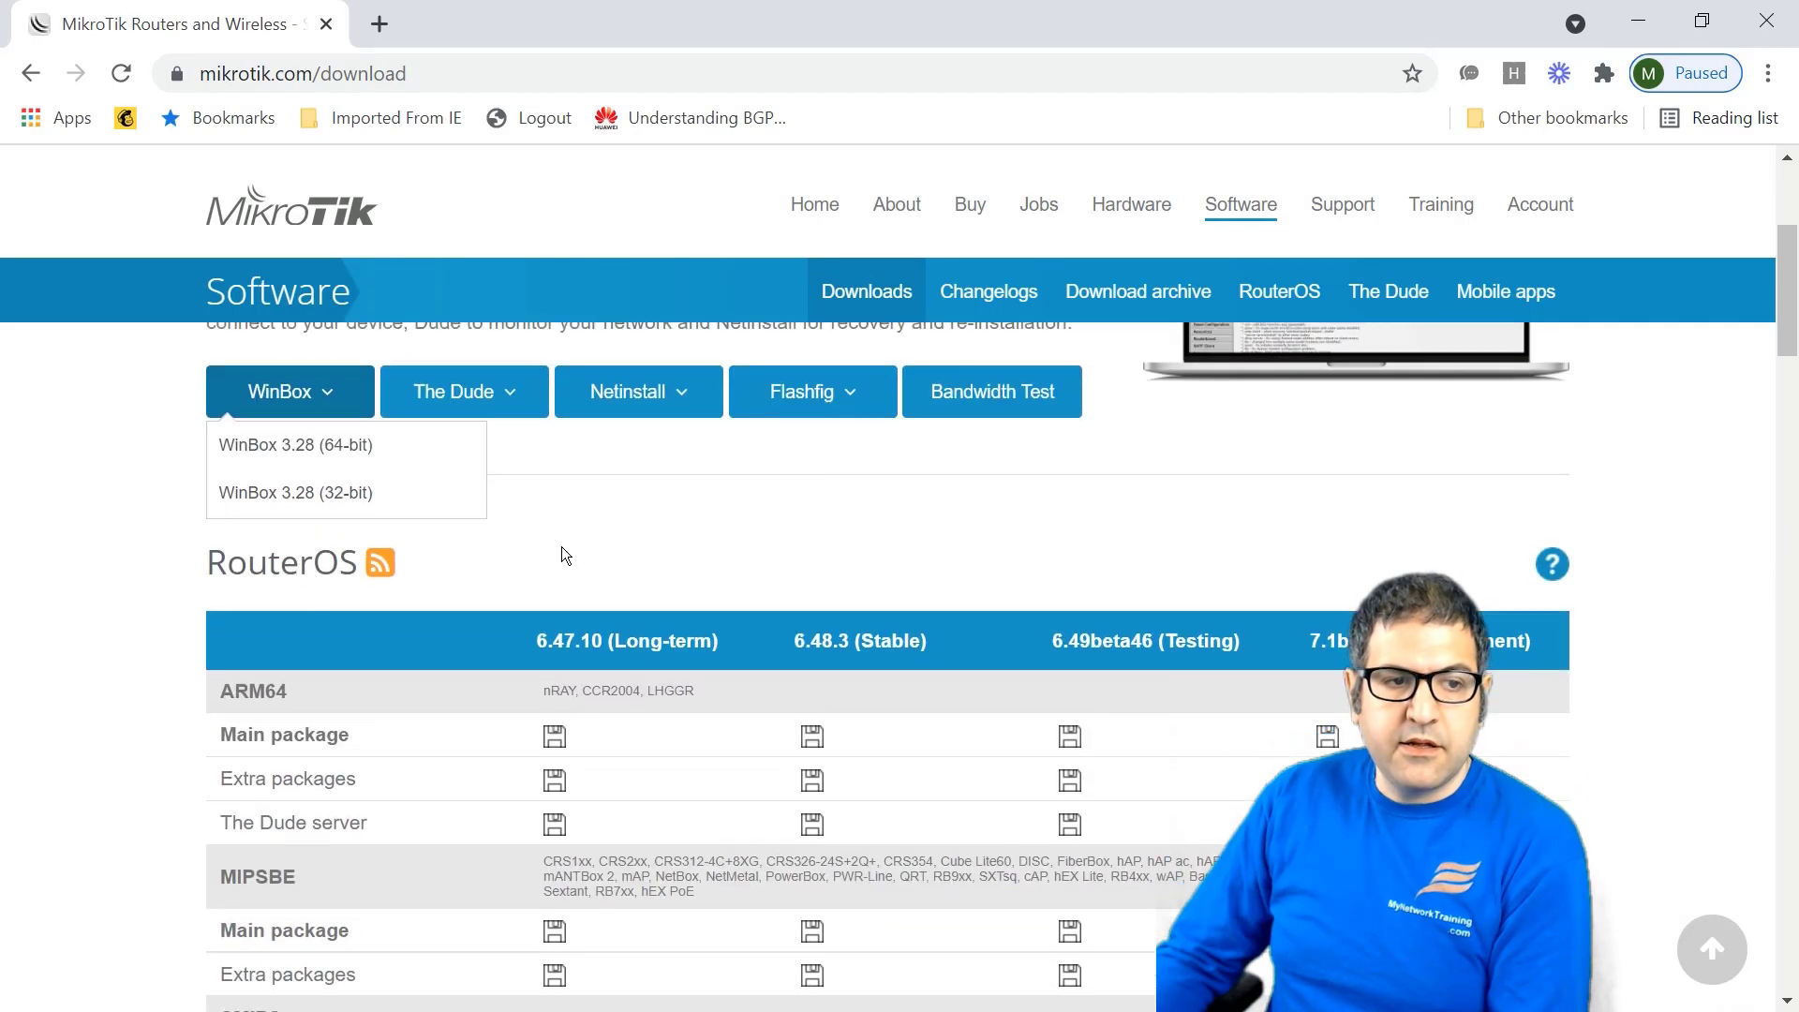
{"action": "double_click", "coordinate": [210, 566]}
{"action": "scroll", "coordinate": [656, 515], "scroll_direction": "down", "scroll_amount": 2}
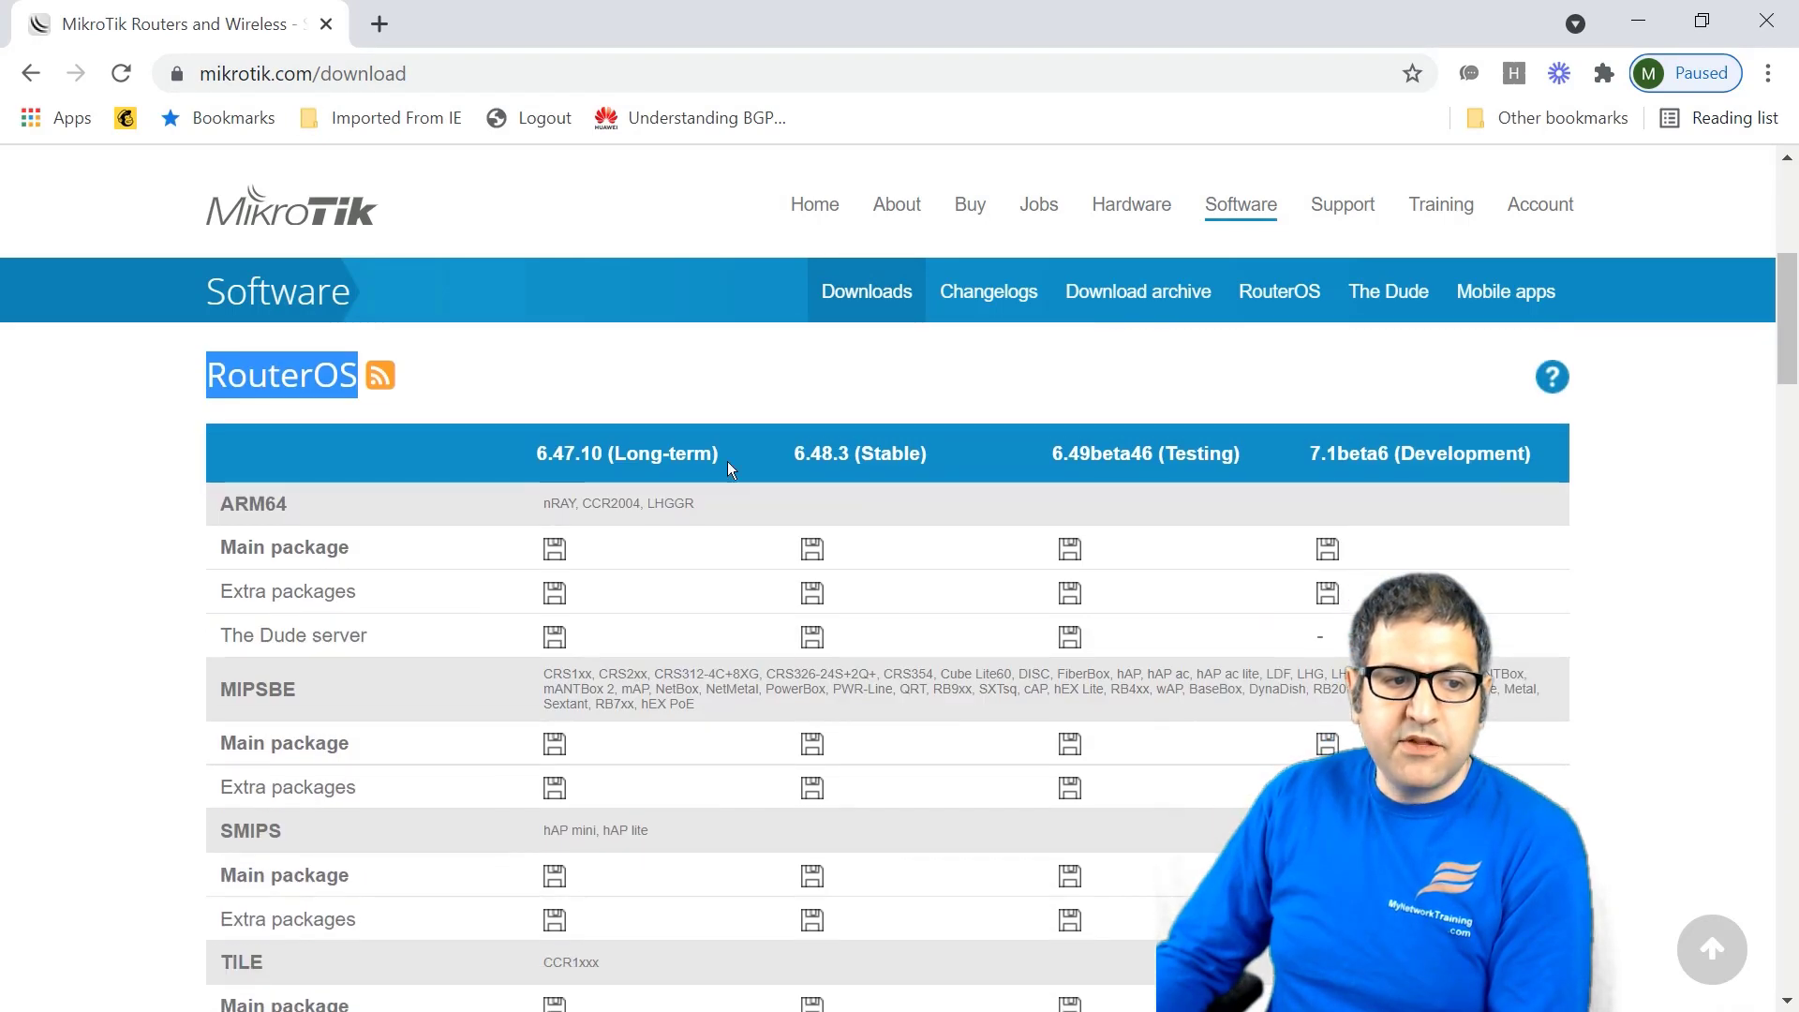
{"action": "left_click_drag", "start_coordinate": [219, 832], "coordinate": [253, 831]}
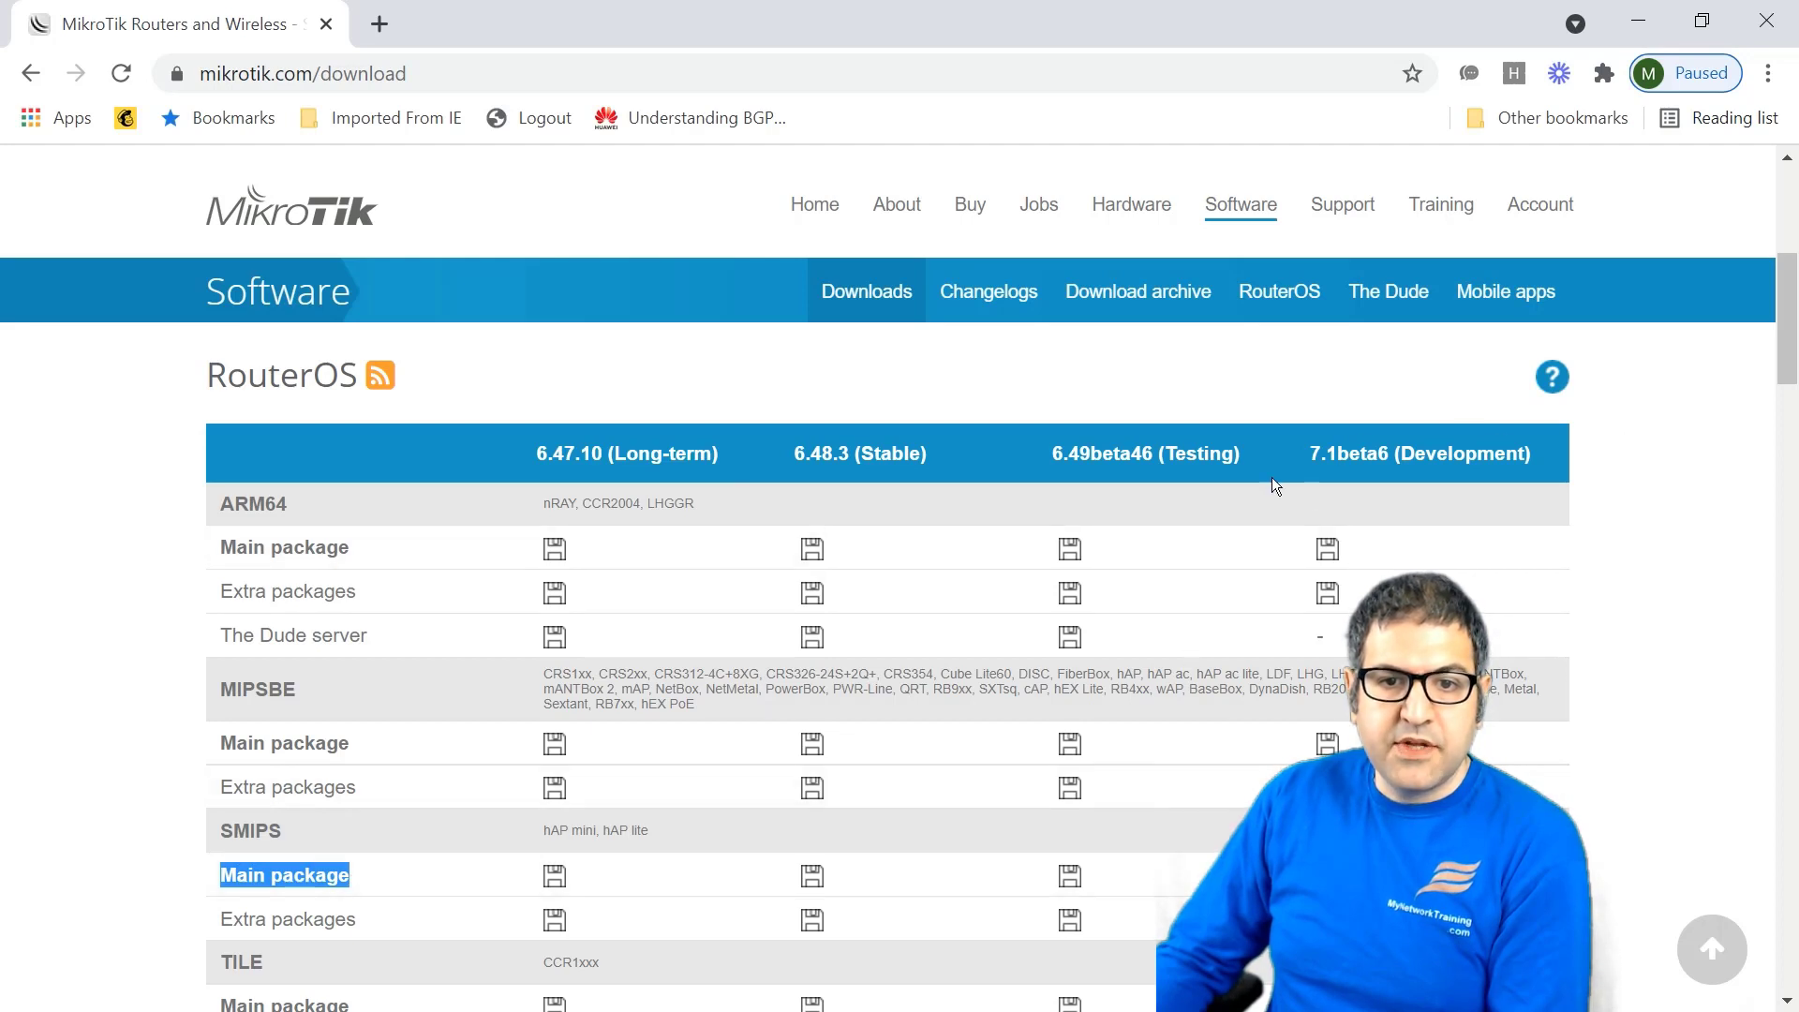
{"action": "left_click_drag", "start_coordinate": [1308, 454], "coordinate": [1353, 454]}
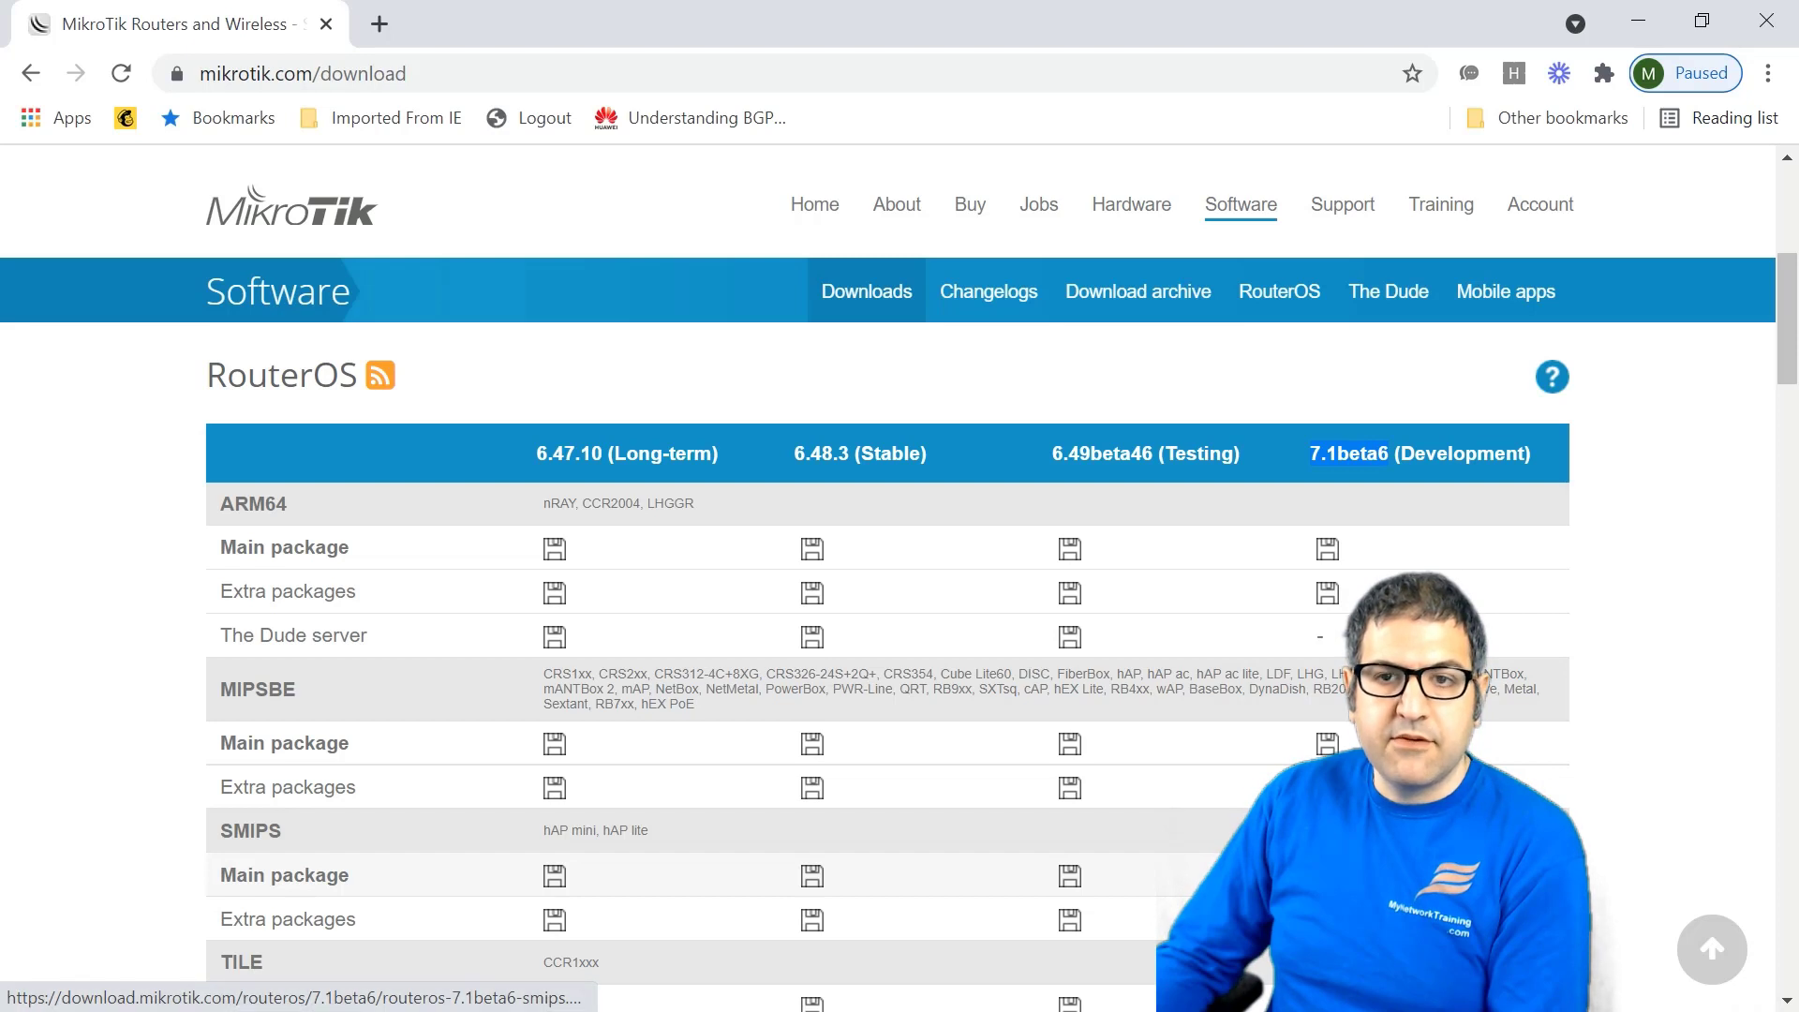
{"action": "left_click", "coordinate": [1640, 31]}
- Review the checklist slide with steps 1 and 2 ticked, then return to WinBox
{"action": "left_click", "coordinate": [75, 306]}
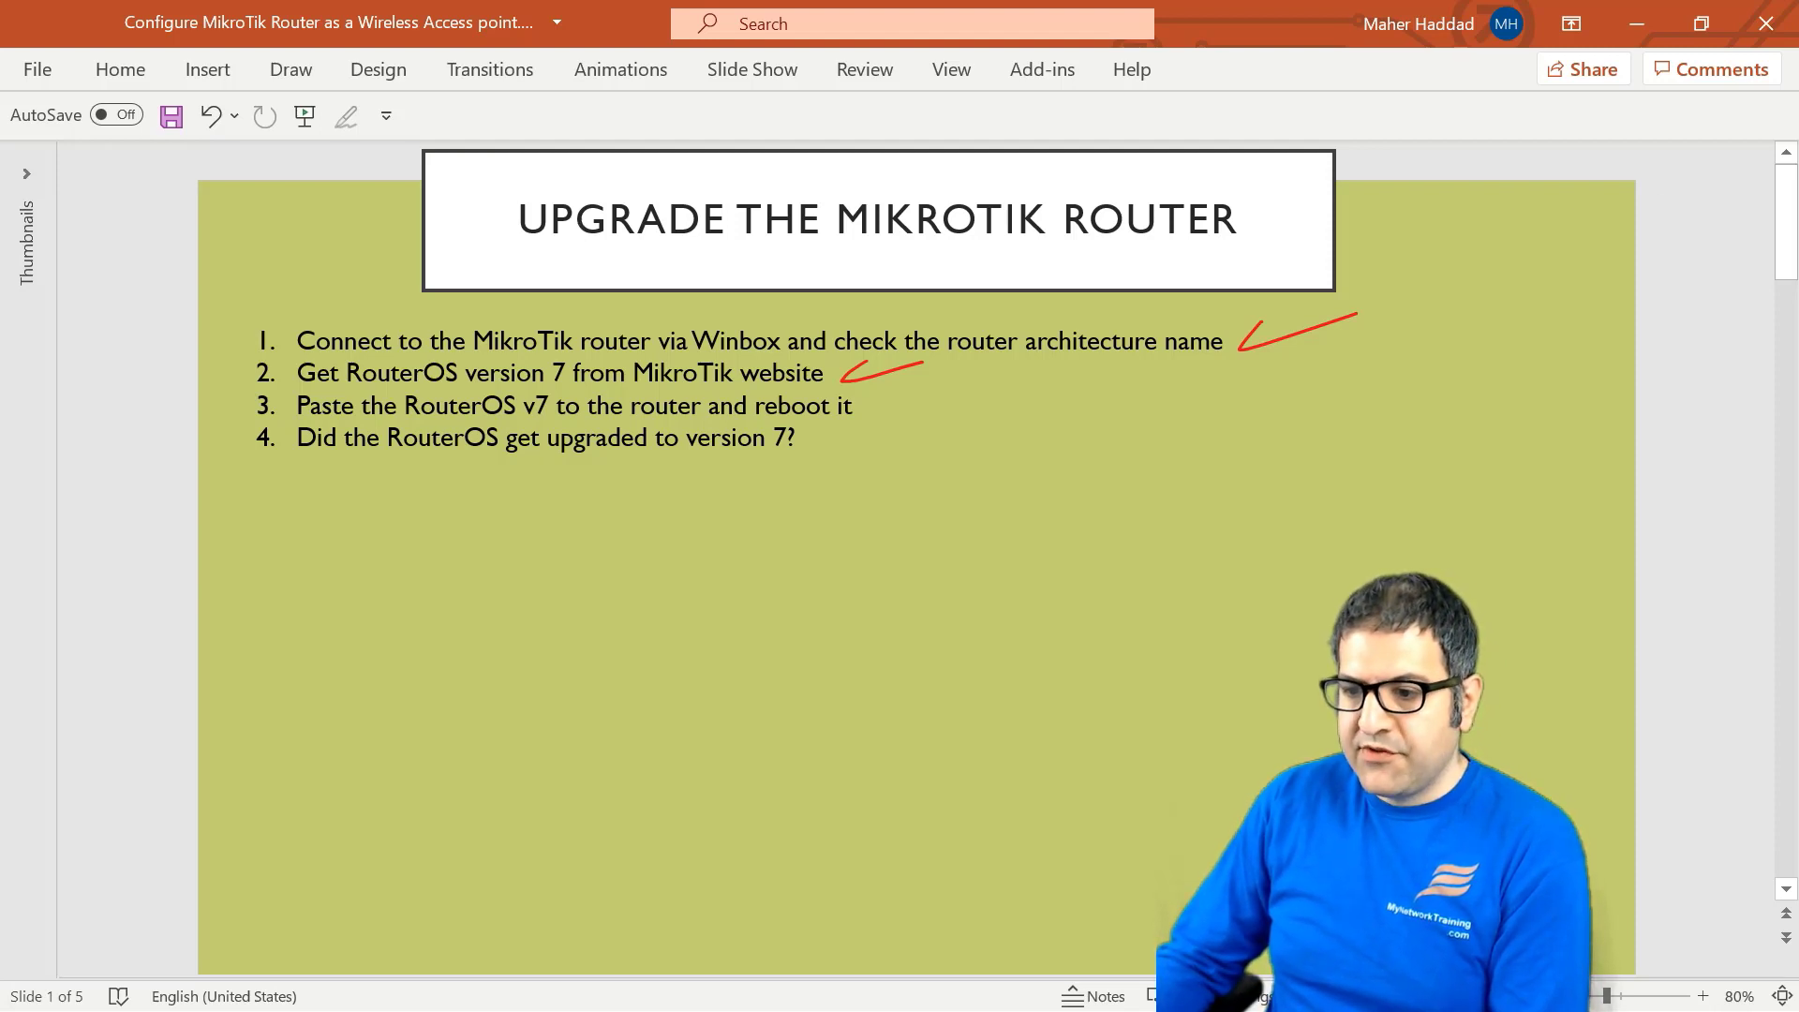
{"action": "key", "text": "alt+Tab"}
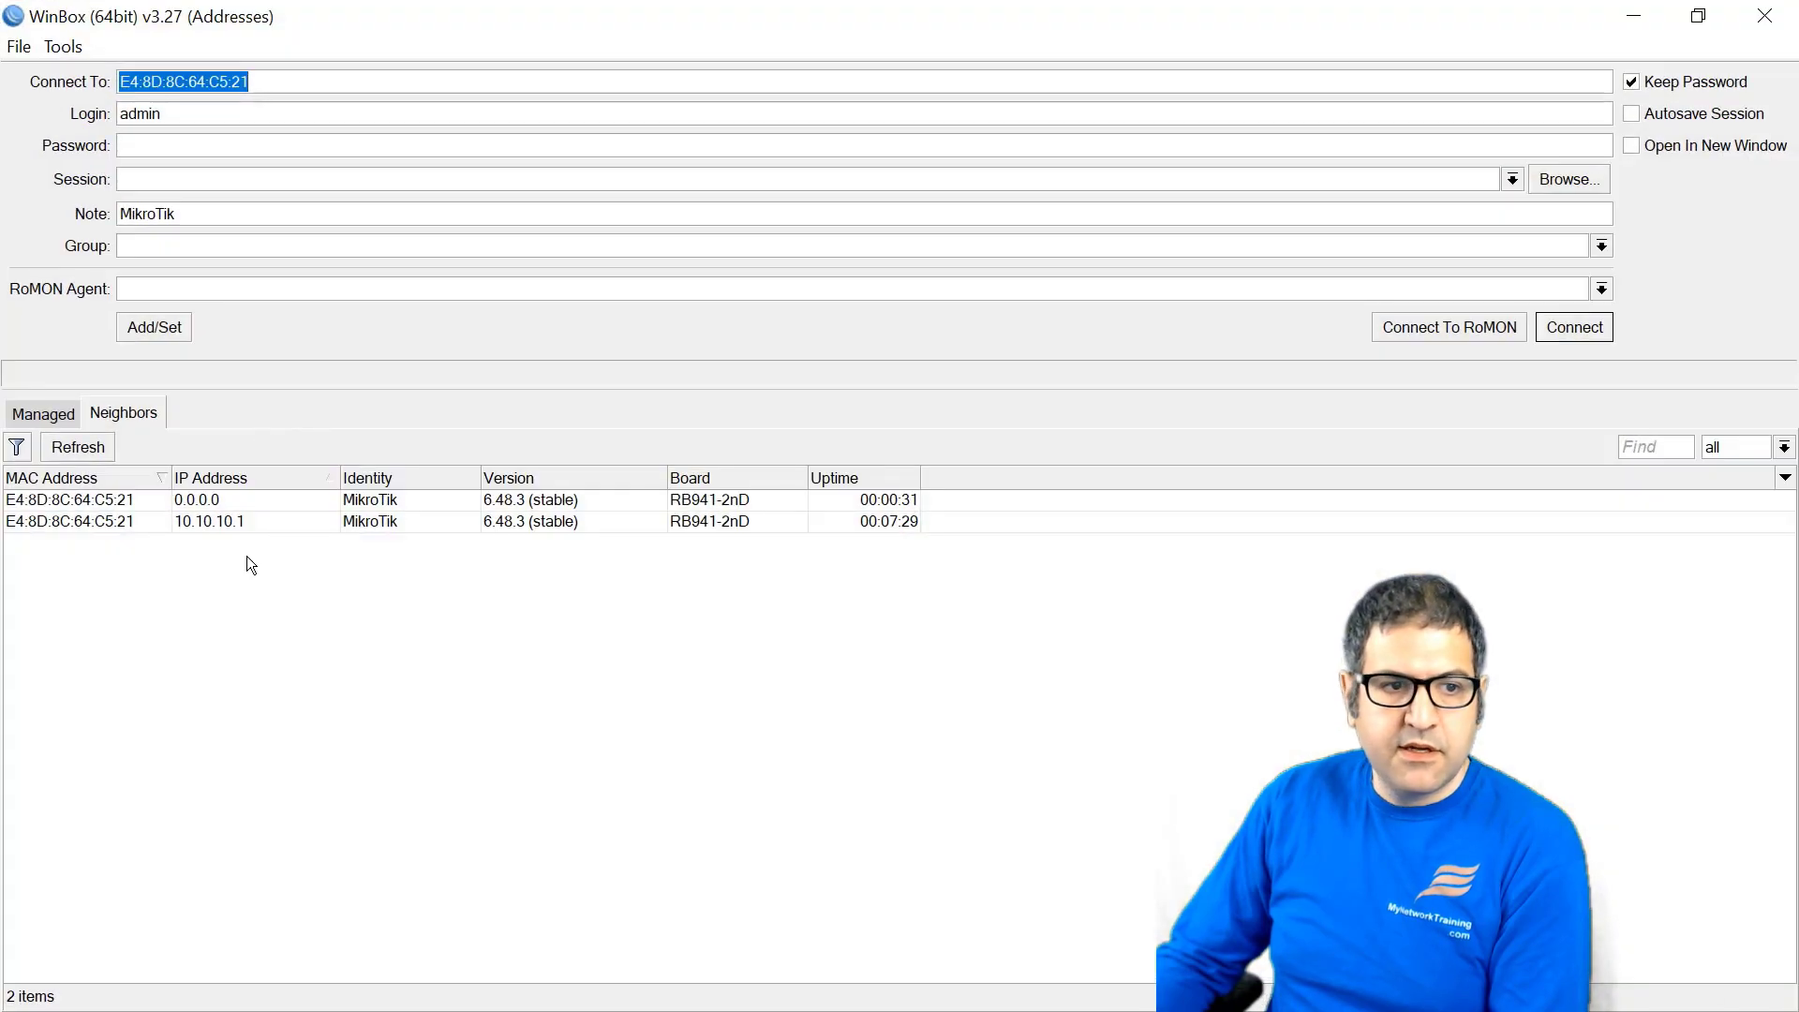
- Refresh Neighbors, connect to the reset hAP lite router, and restore the session window size
{"action": "left_click", "coordinate": [77, 448]}
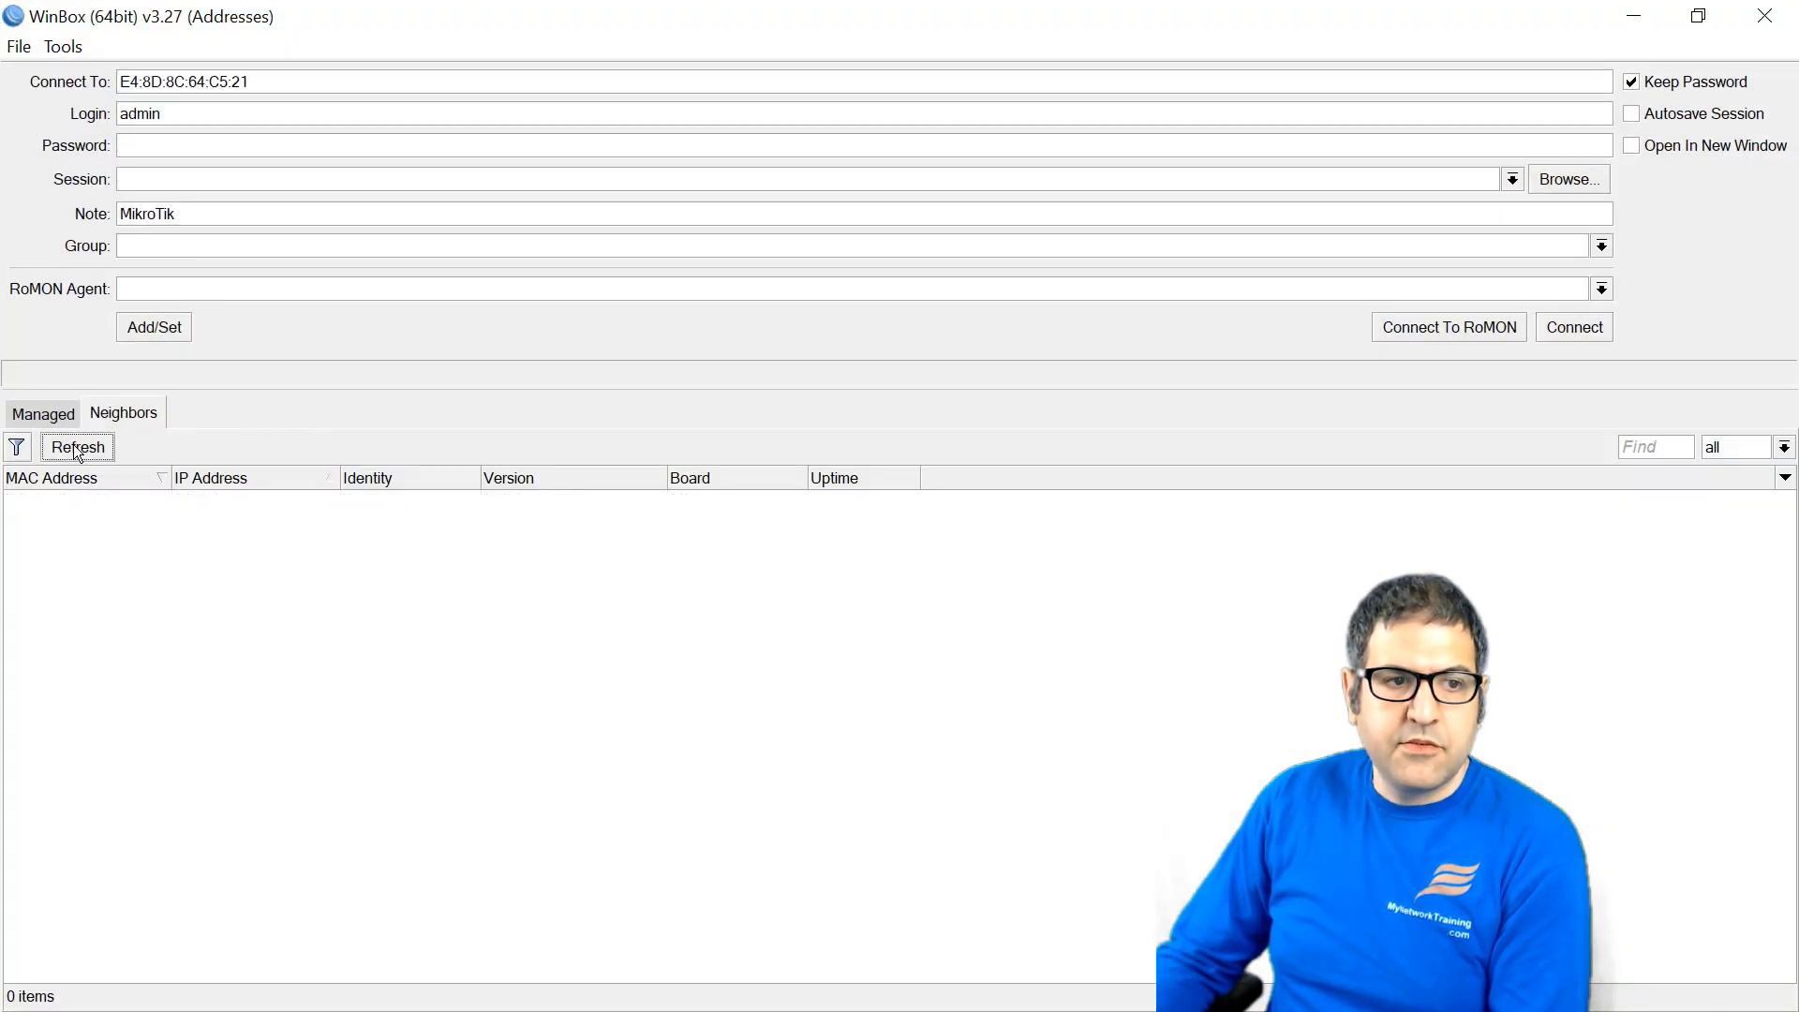
{"action": "left_click", "coordinate": [42, 414]}
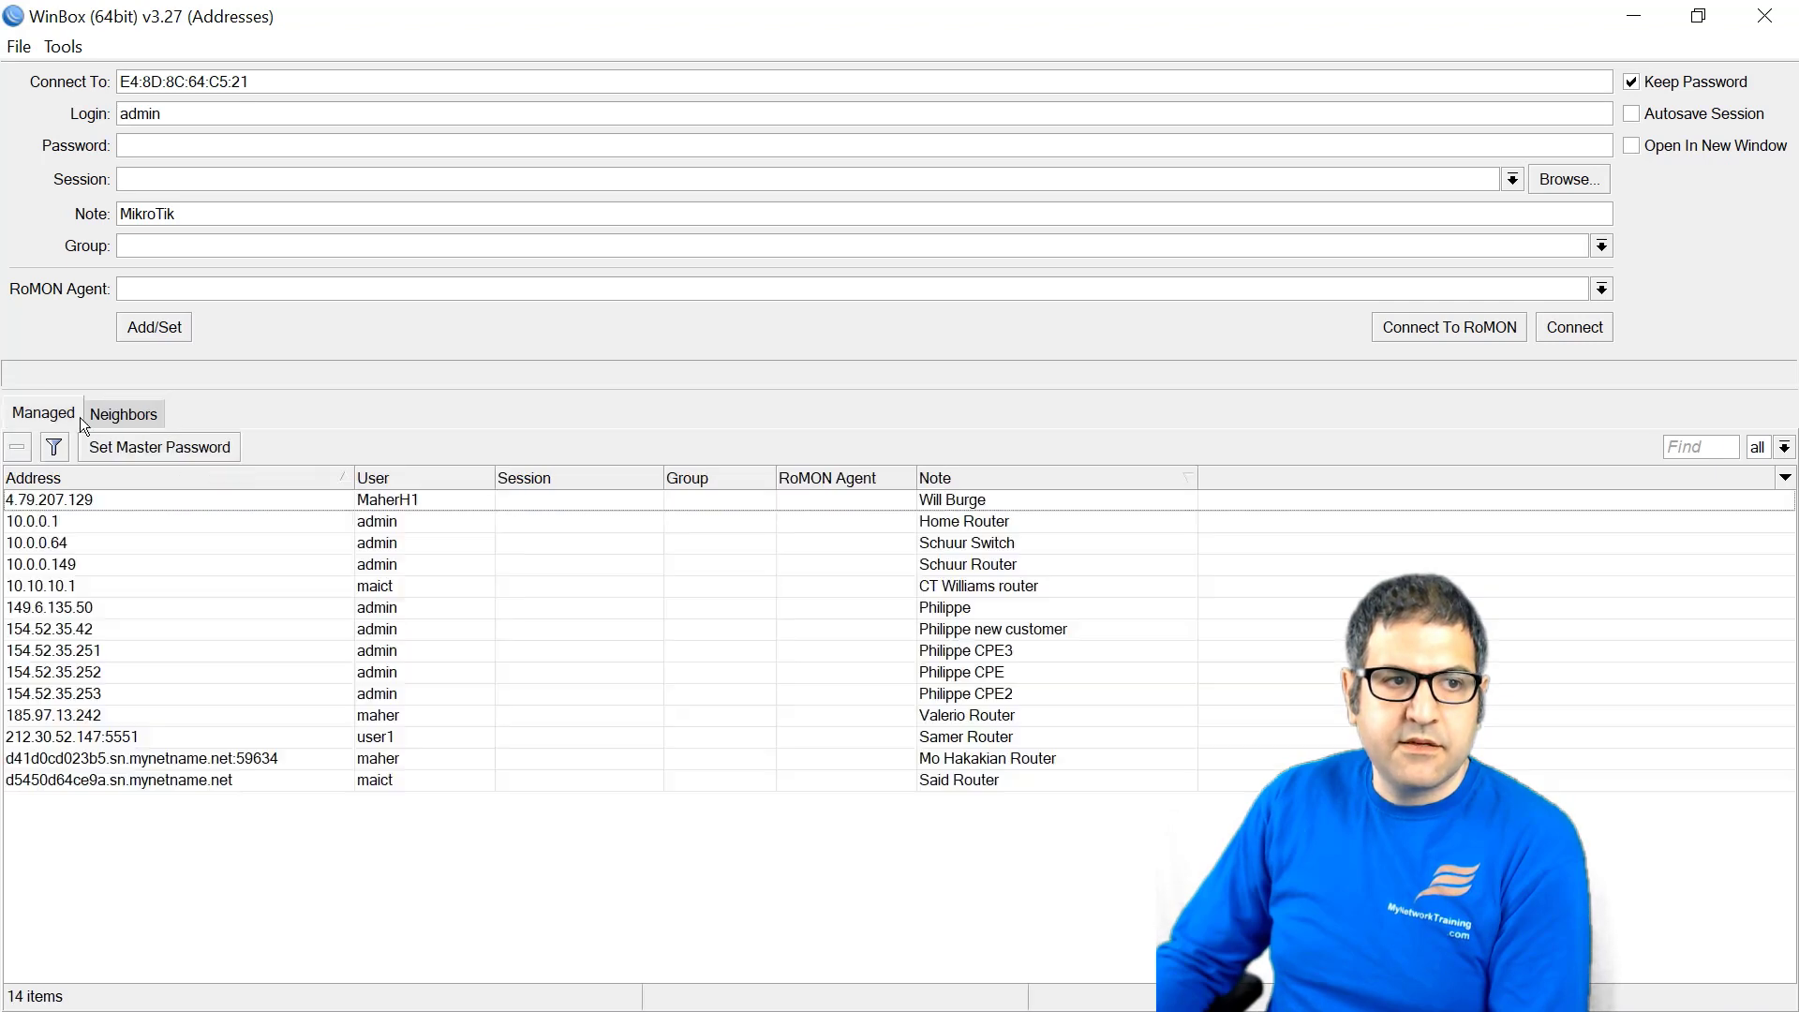
{"action": "left_click", "coordinate": [133, 416]}
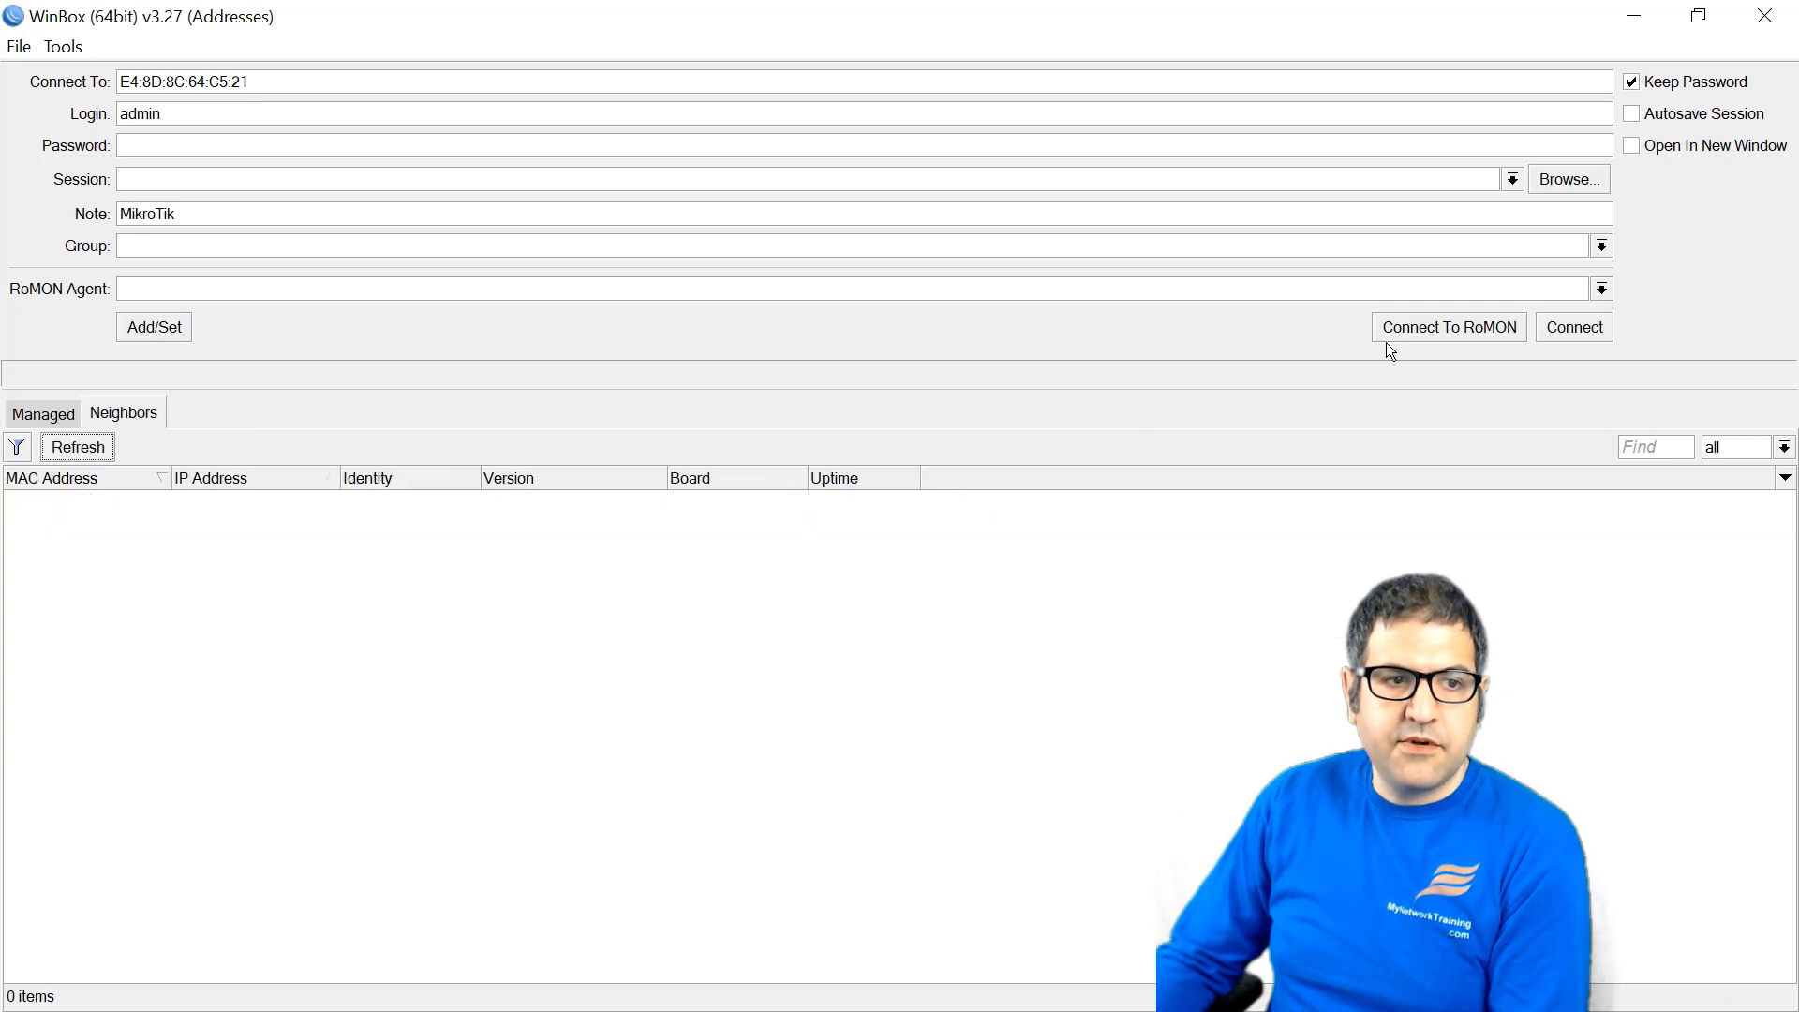
{"action": "left_click", "coordinate": [135, 506]}
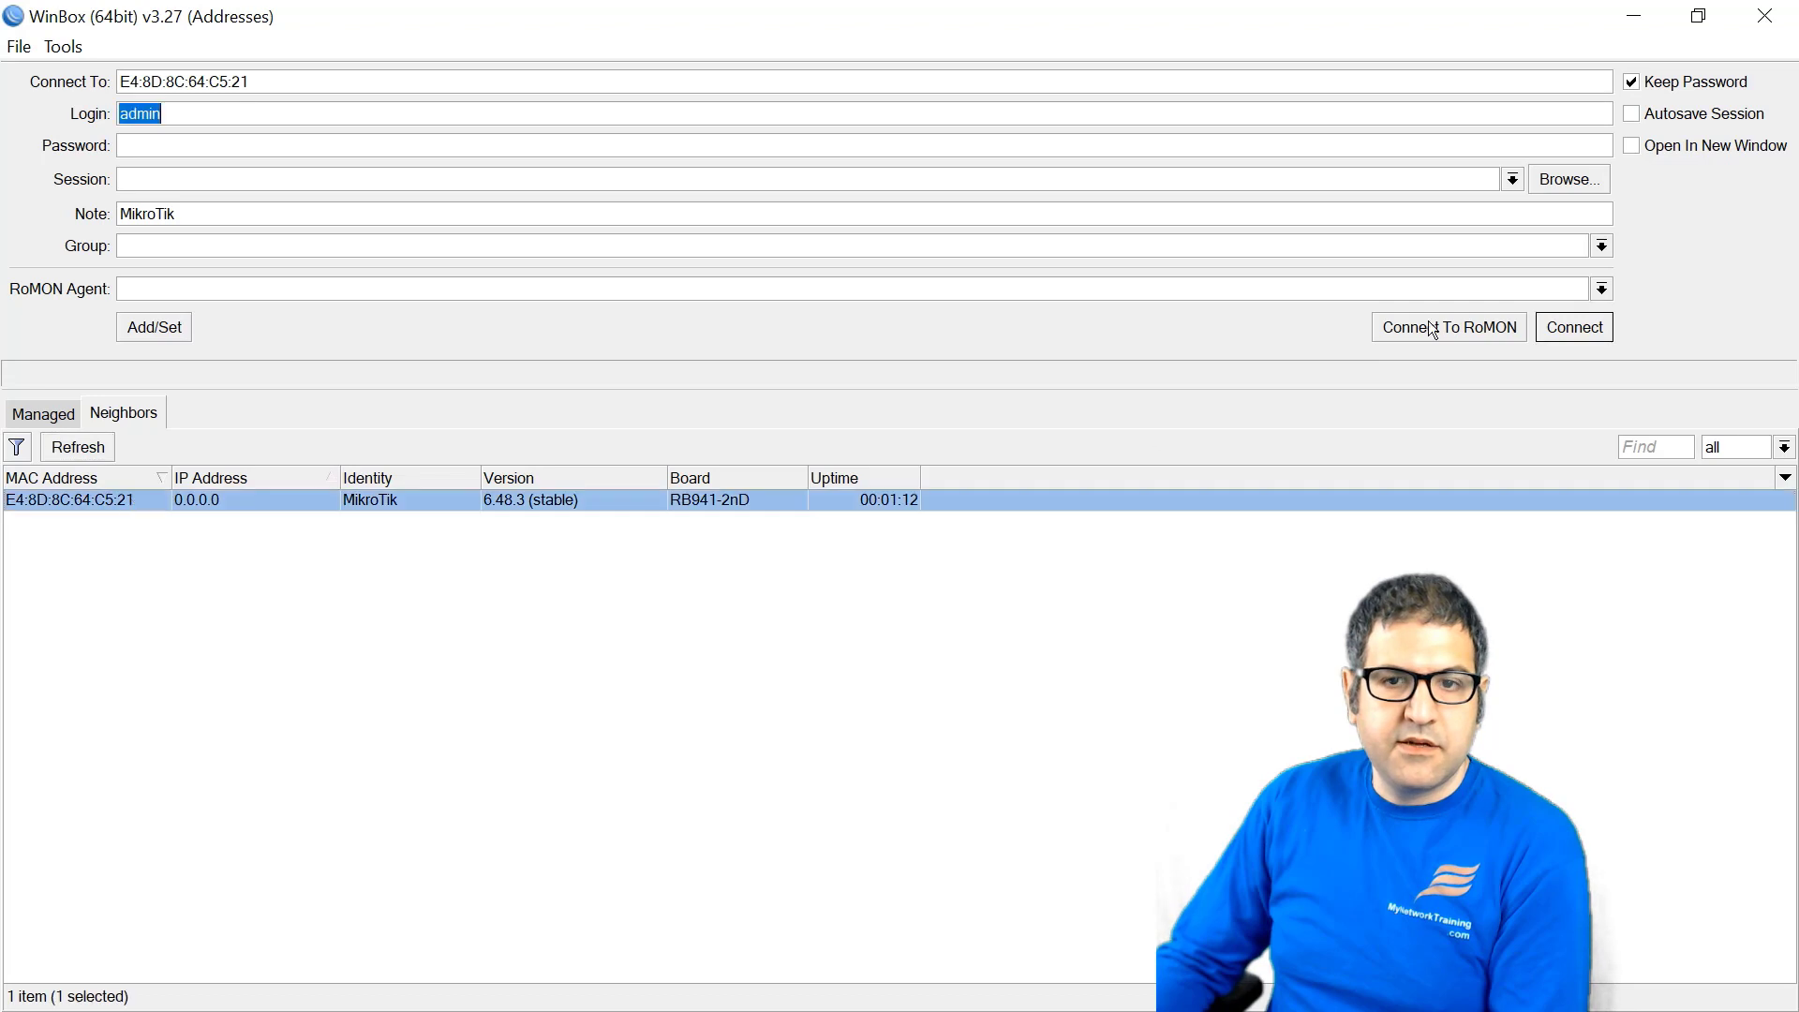
{"action": "left_click", "coordinate": [1598, 322]}
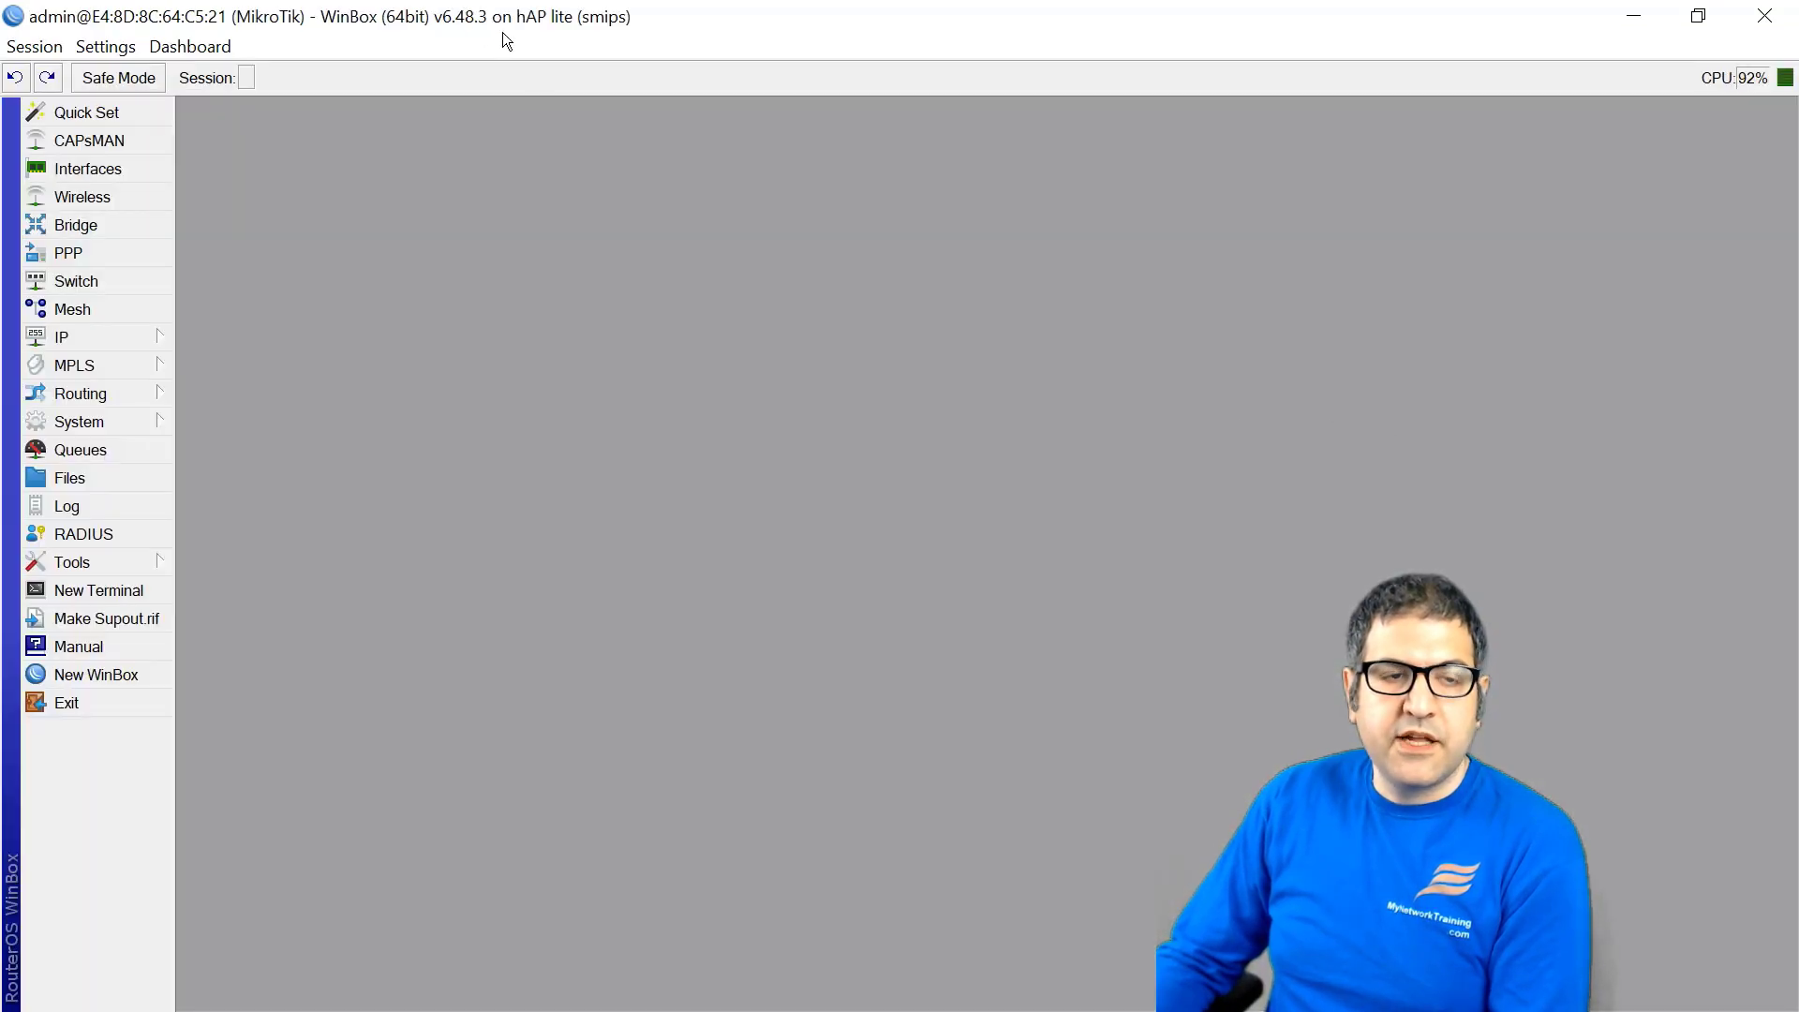
{"action": "left_click", "coordinate": [1699, 17]}
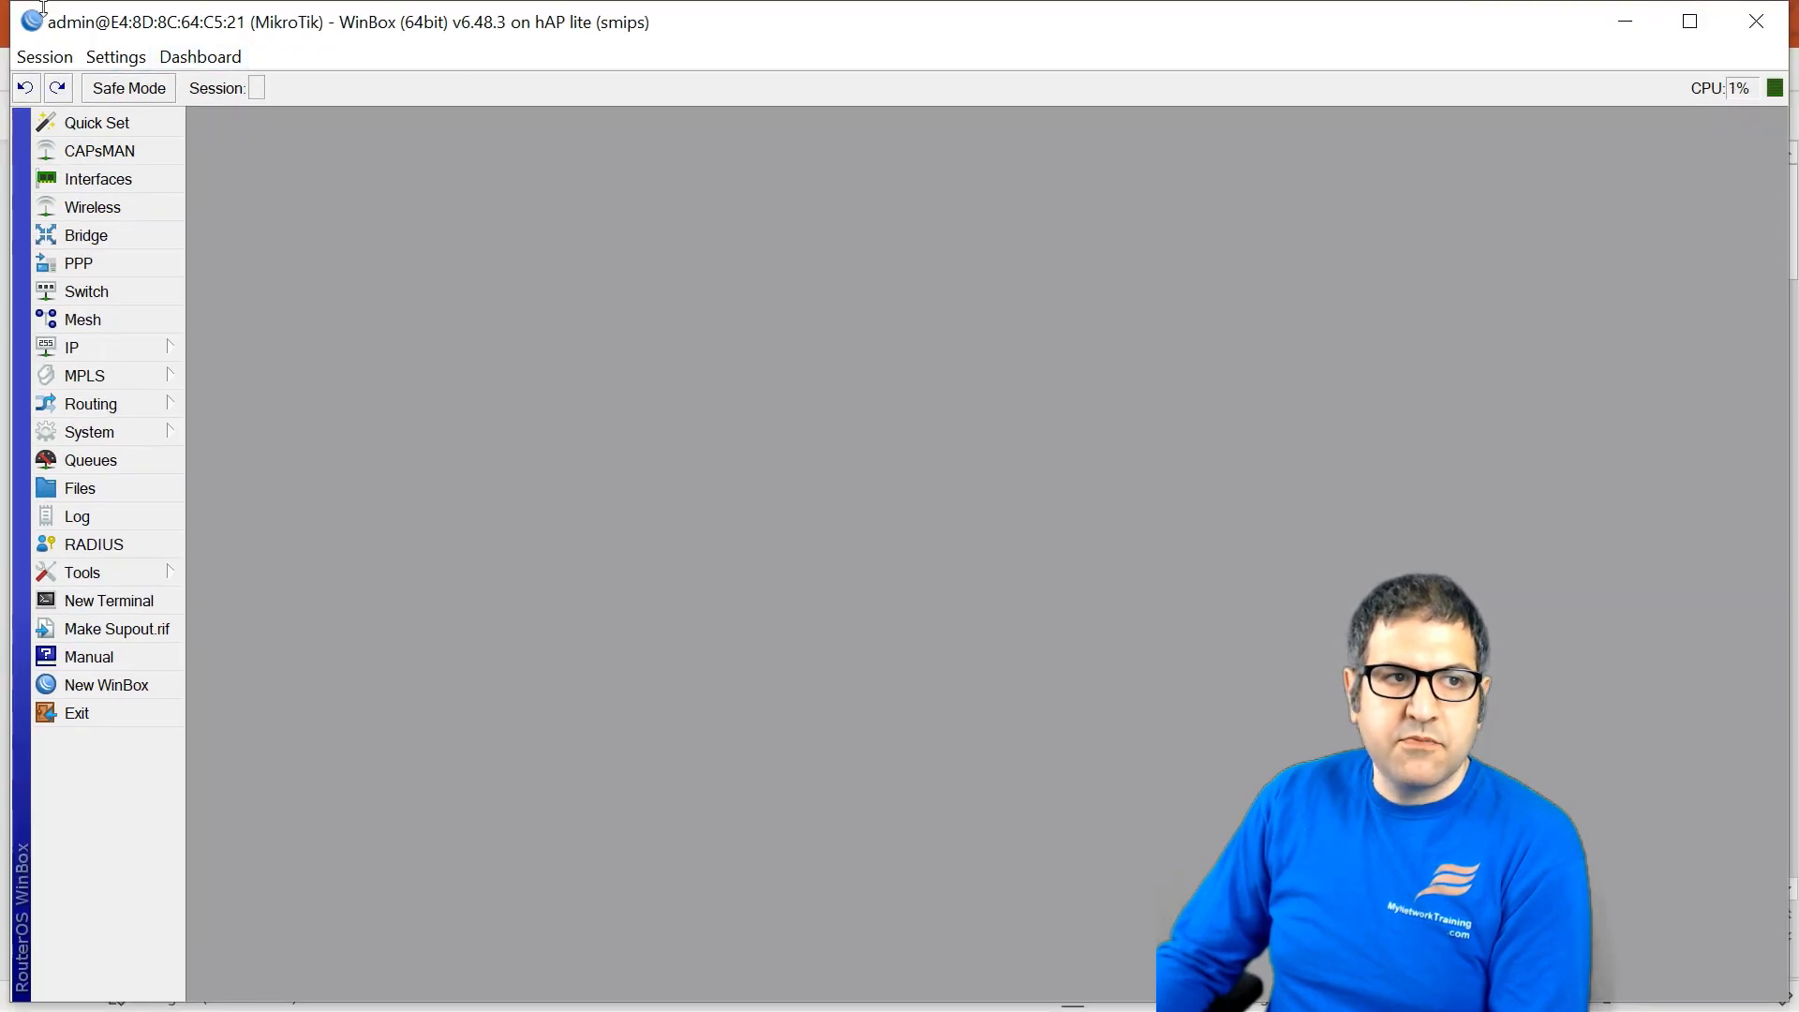
- Drag routeros-7.1beta6-smips.npk from the desktop onto the WinBox session to upload it
{"action": "left_click_drag", "start_coordinate": [38, 5], "coordinate": [294, 304]}
{"action": "left_click_drag", "start_coordinate": [61, 332], "coordinate": [142, 257]}
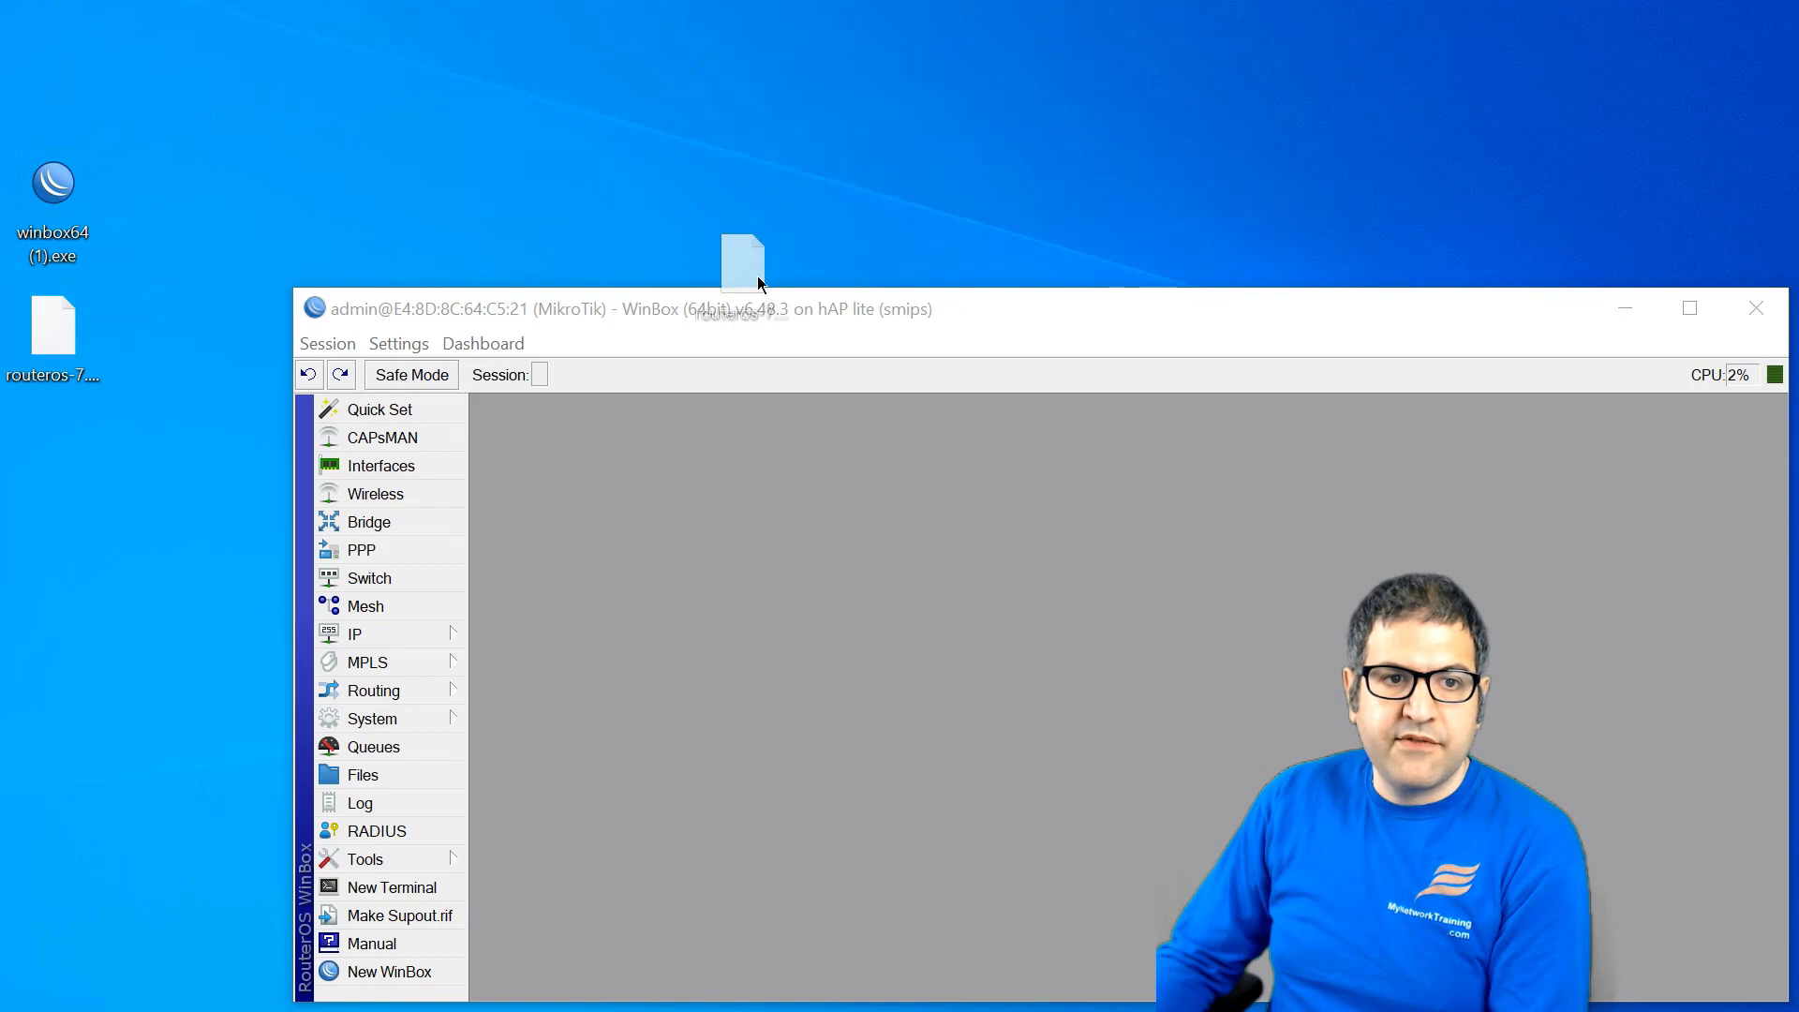
{"action": "left_click_drag", "start_coordinate": [757, 275], "coordinate": [836, 423]}
{"action": "left_click_drag", "start_coordinate": [856, 520], "coordinate": [847, 594]}
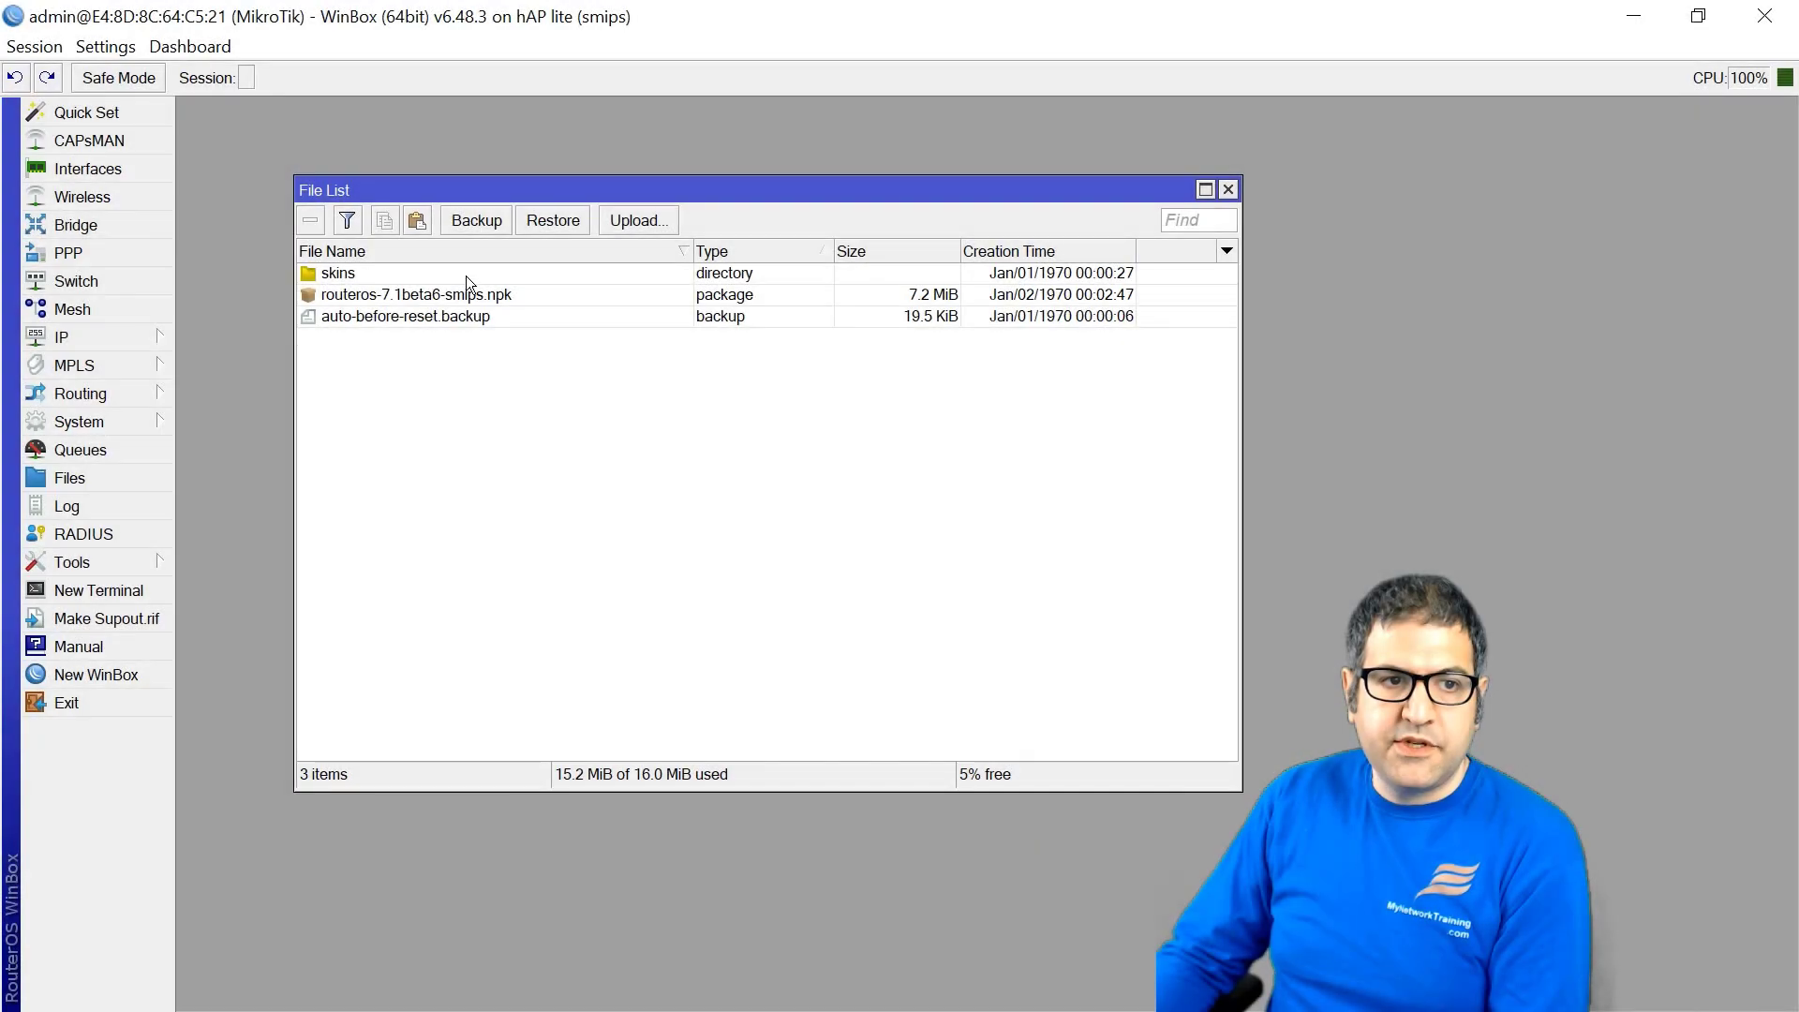
- Select the uploaded .npk in Files, then reboot via System > Reboot and confirm Yes
{"action": "left_click", "coordinate": [468, 296]}
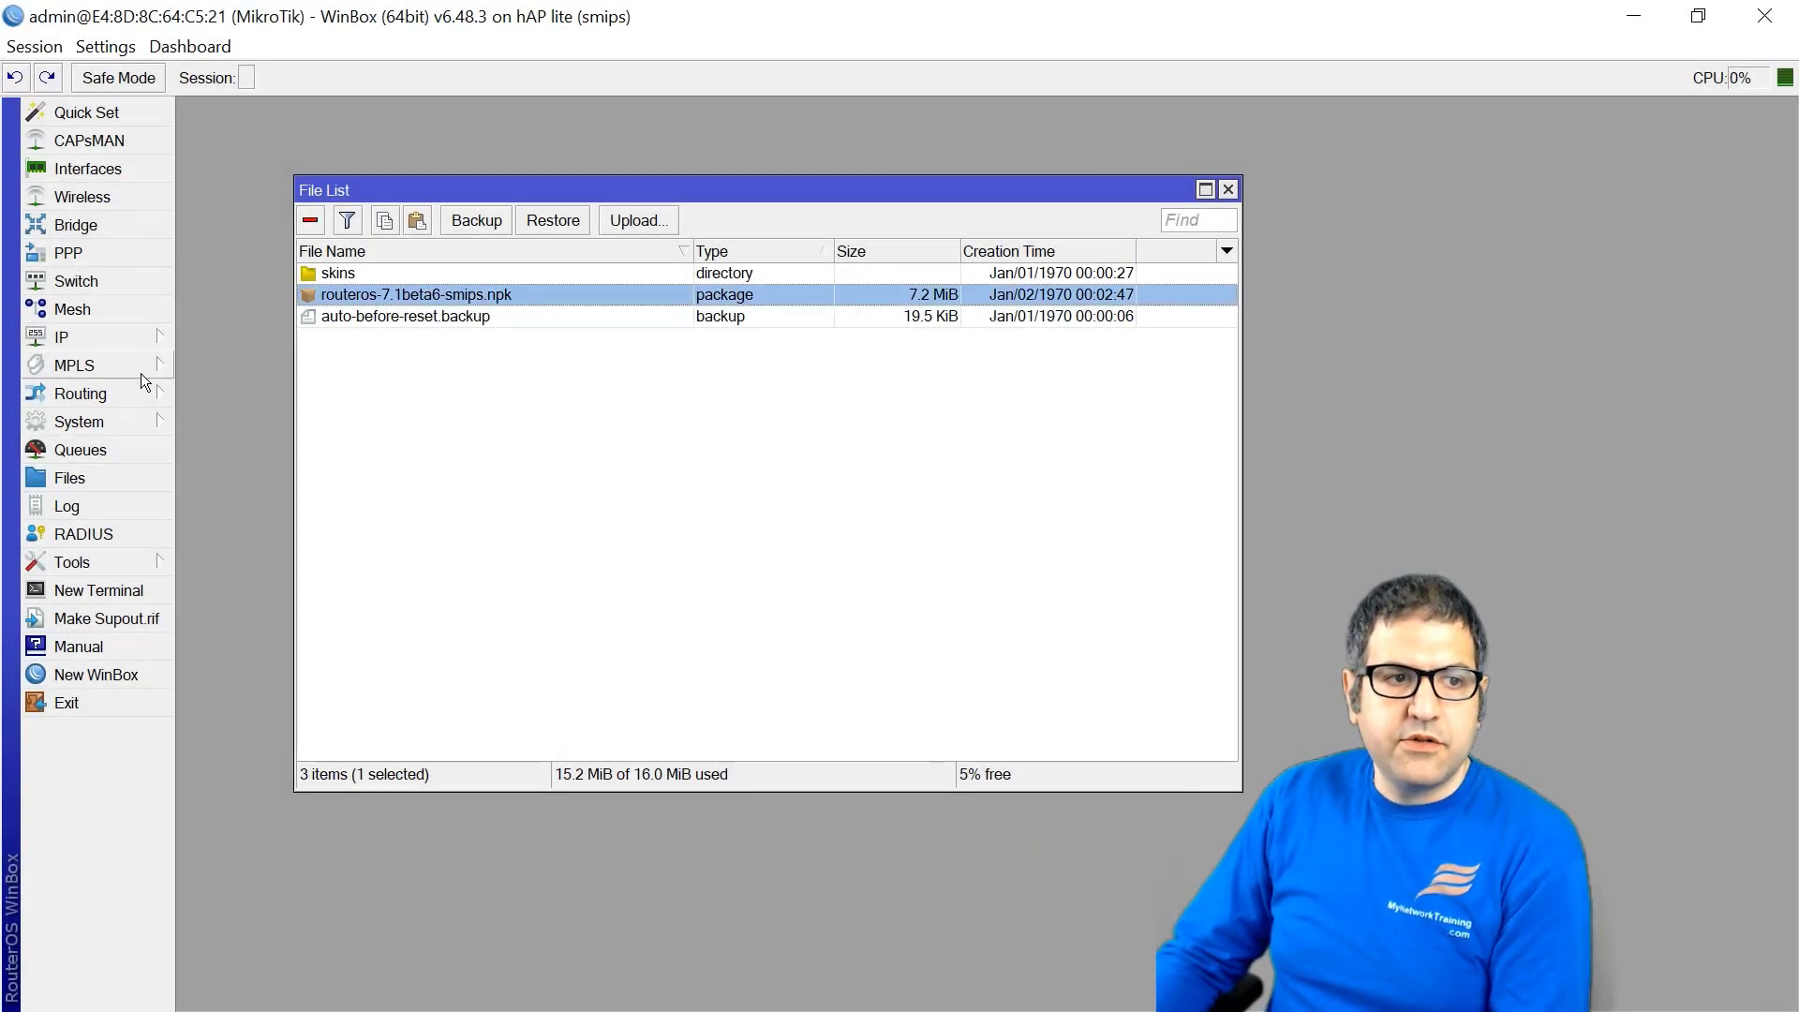
{"action": "left_click", "coordinate": [120, 437]}
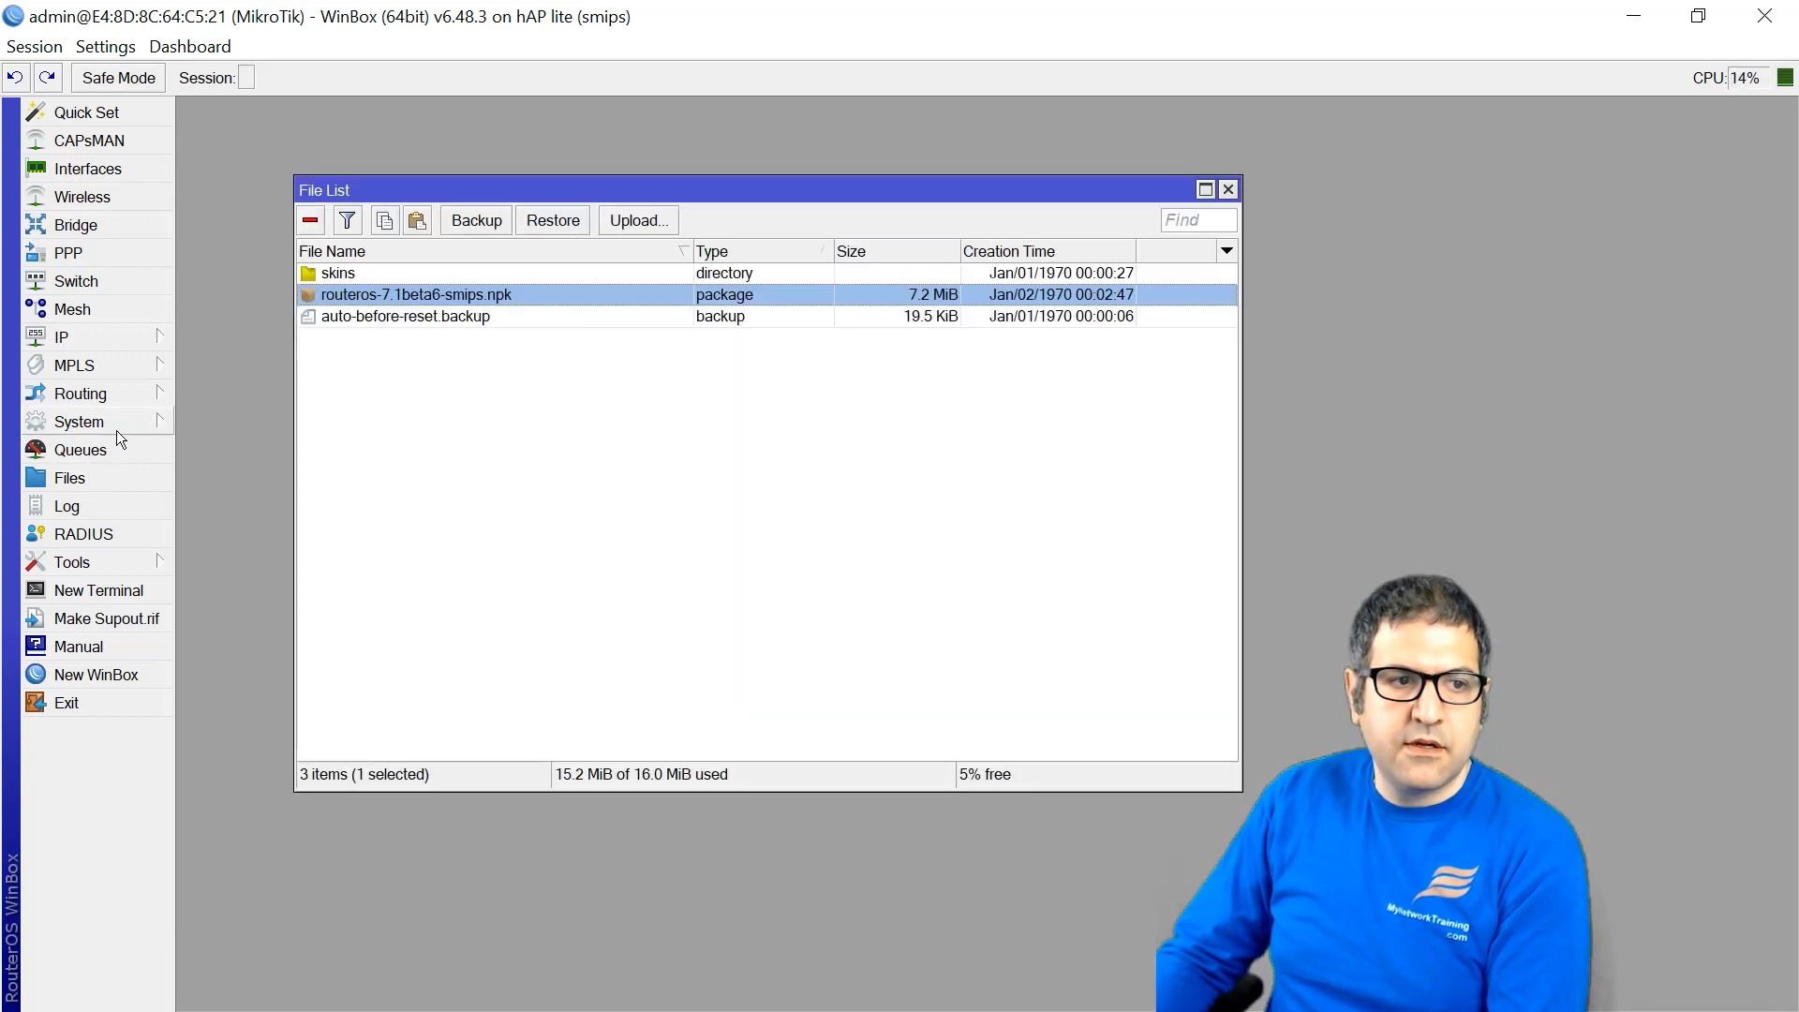
{"action": "left_click", "coordinate": [117, 426]}
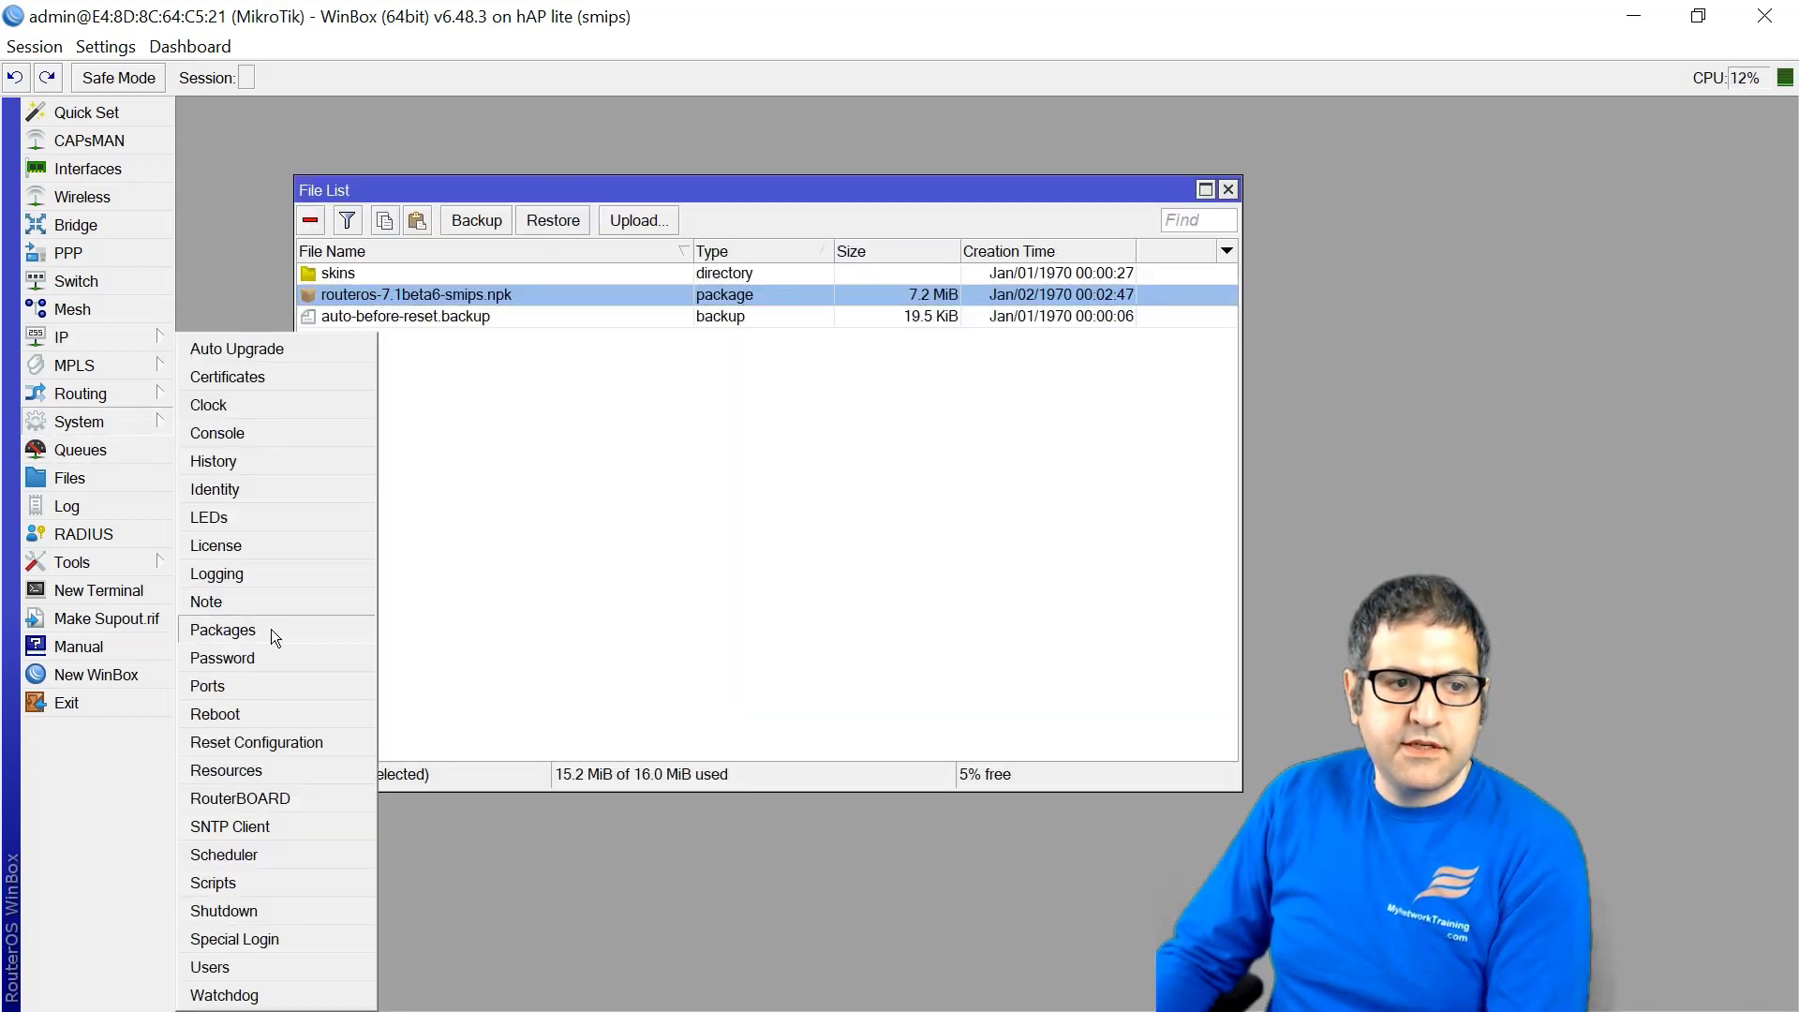
{"action": "left_click", "coordinate": [265, 716]}
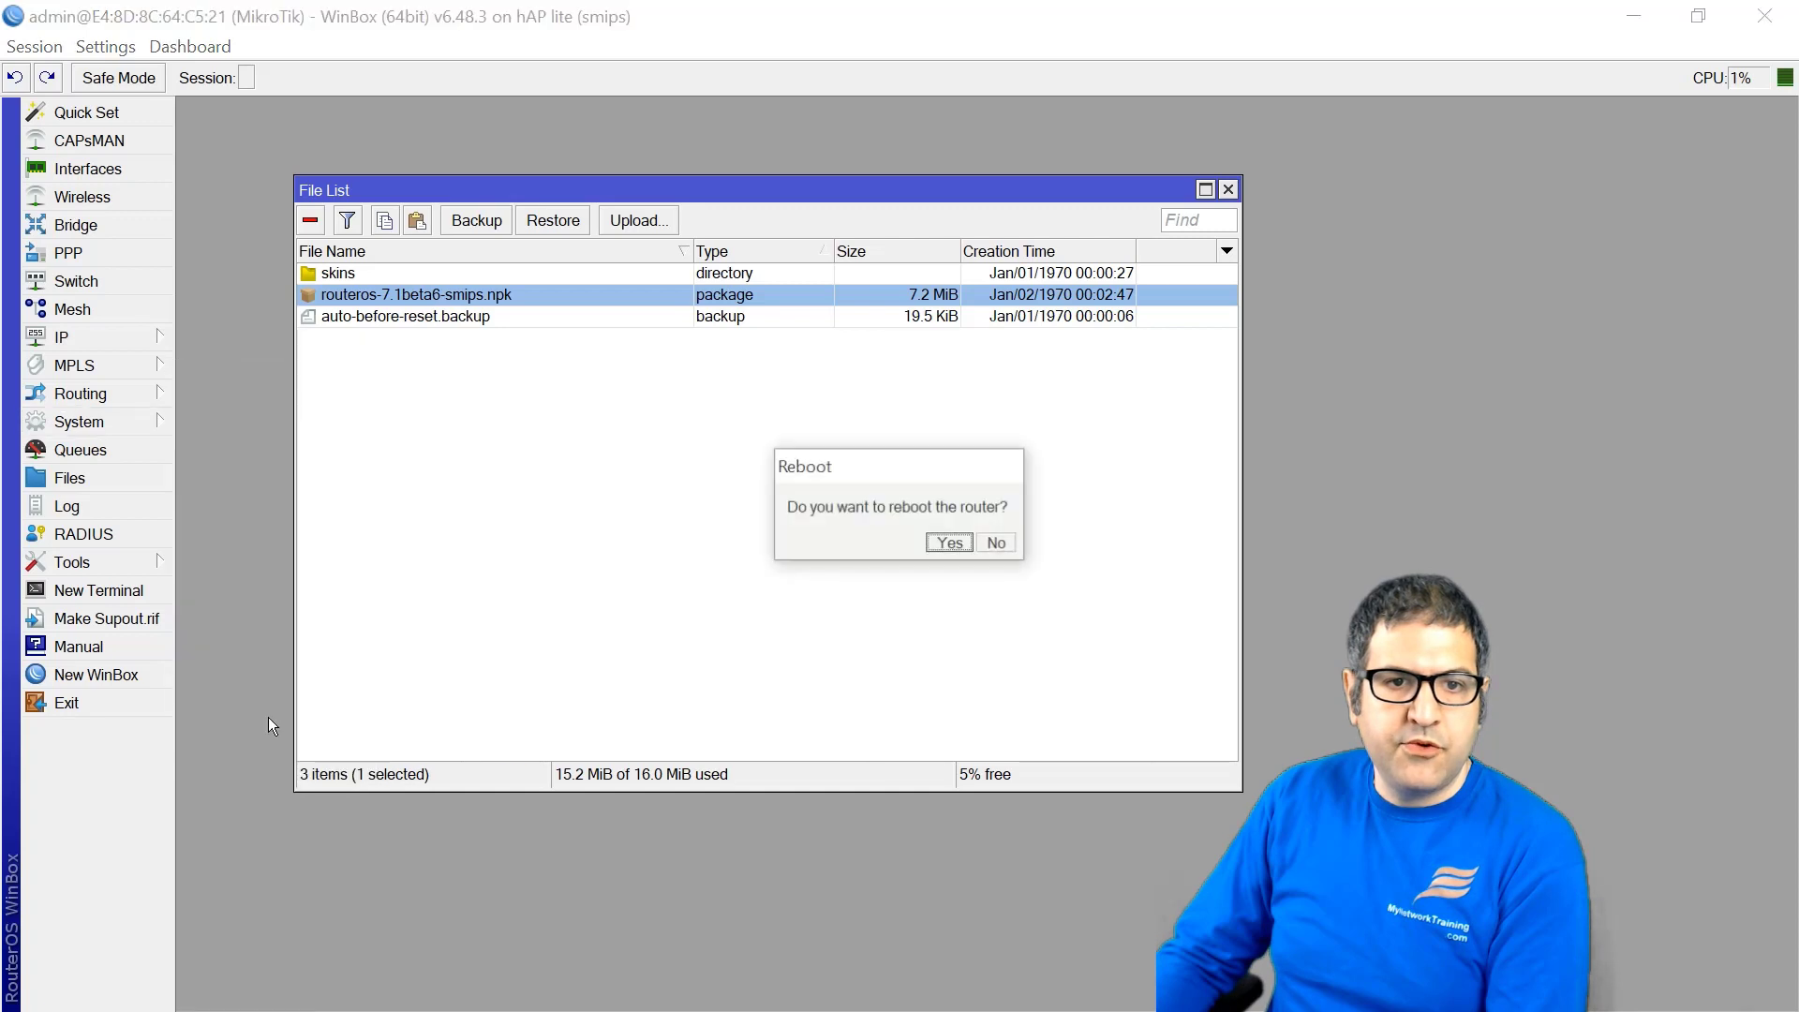
{"action": "left_click", "coordinate": [948, 544]}
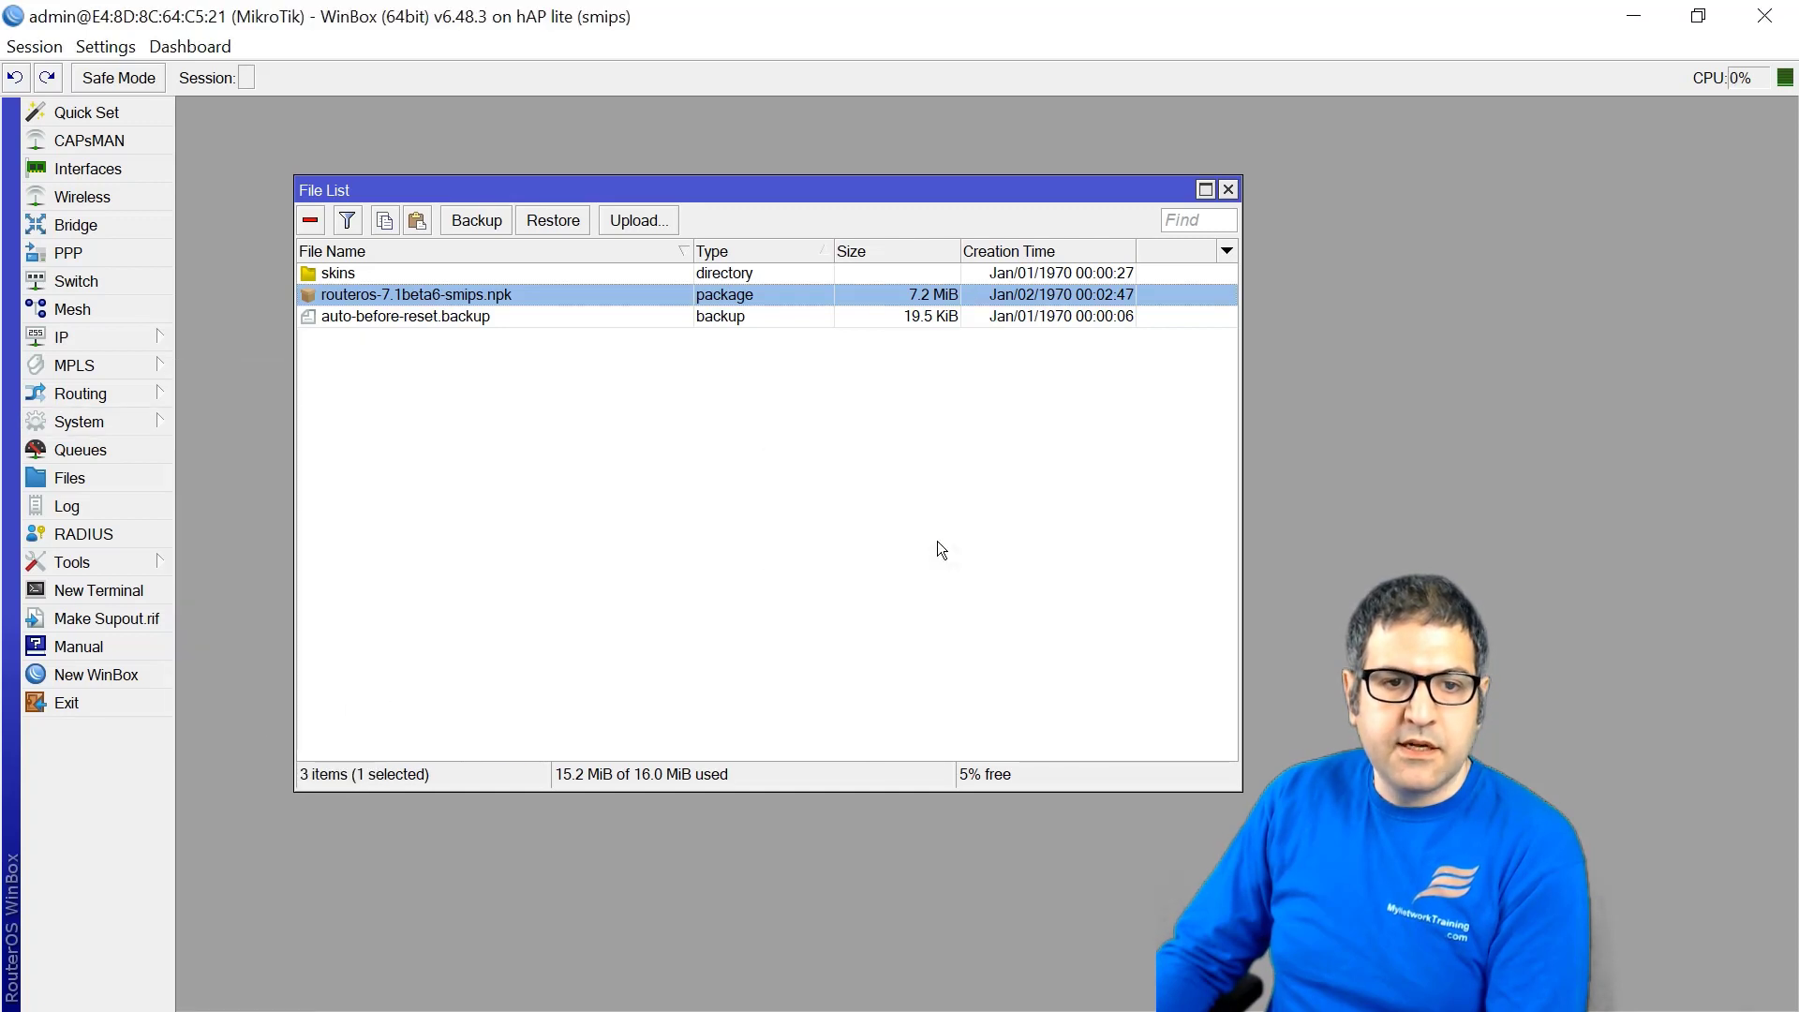